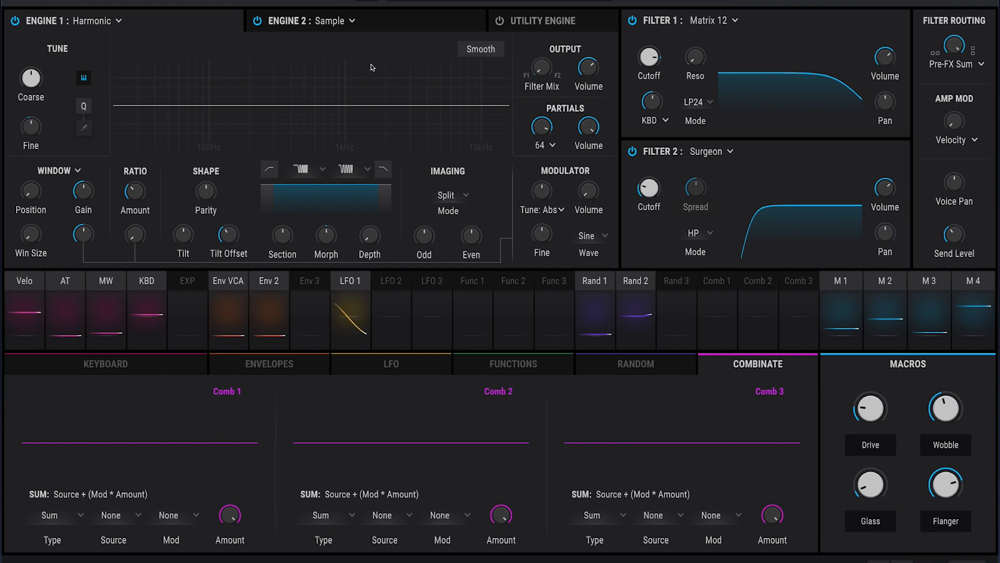
Switch Engine 1 through the Analog, Wavetable and Sample types and return it to Harmonic.
{"action": "left_click", "coordinate": [113, 20]}
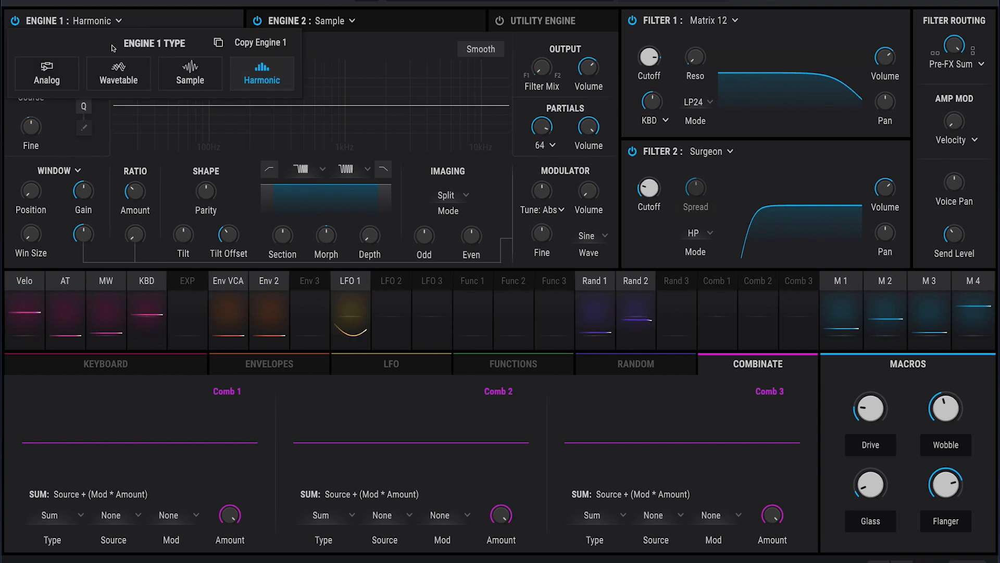
{"action": "left_click", "coordinate": [61, 77]}
{"action": "left_click", "coordinate": [112, 20]}
{"action": "left_click", "coordinate": [111, 20]}
{"action": "left_click", "coordinate": [113, 21]}
{"action": "left_click", "coordinate": [116, 76]}
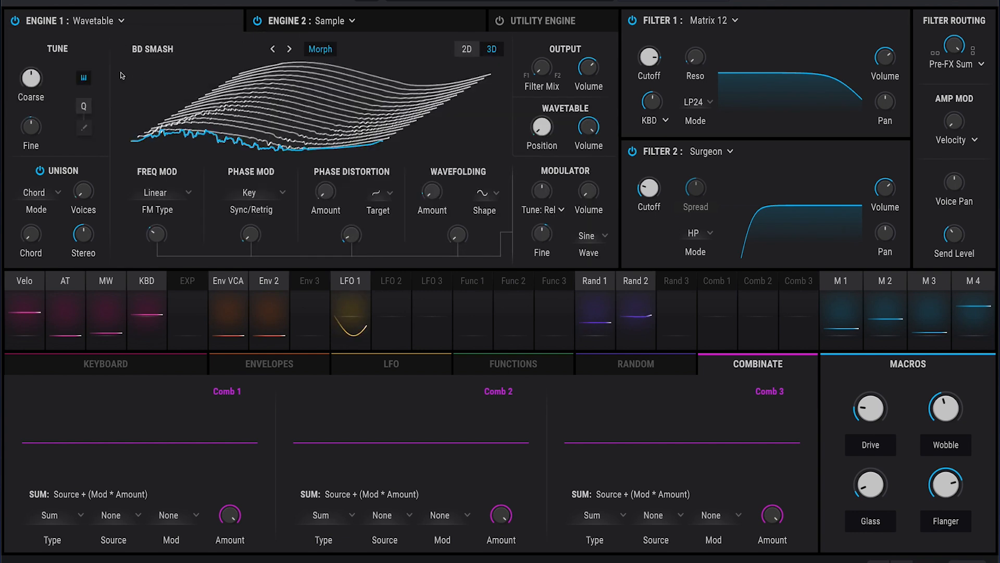
{"action": "left_click", "coordinate": [117, 21]}
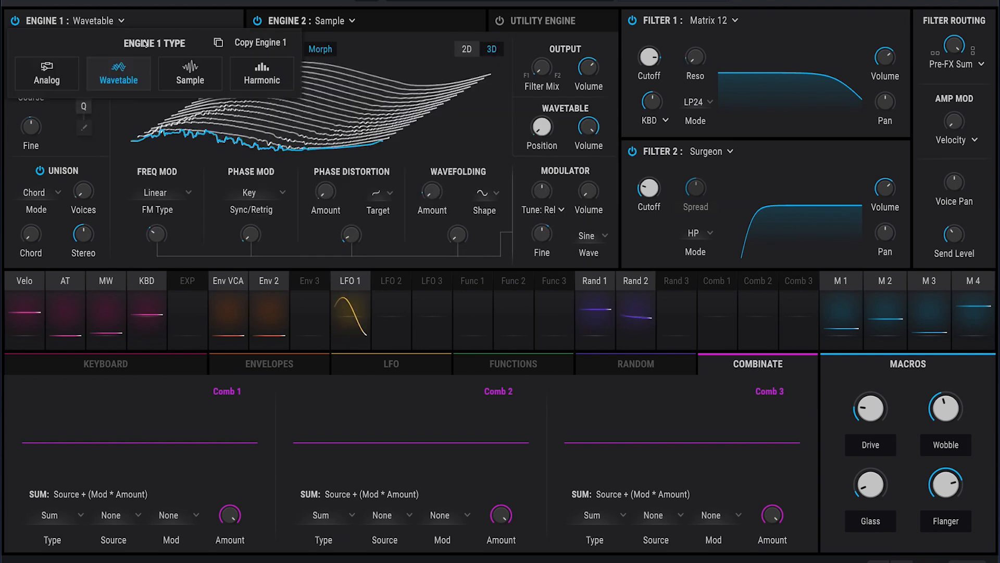
{"action": "left_click", "coordinate": [179, 67]}
{"action": "left_click", "coordinate": [111, 21]}
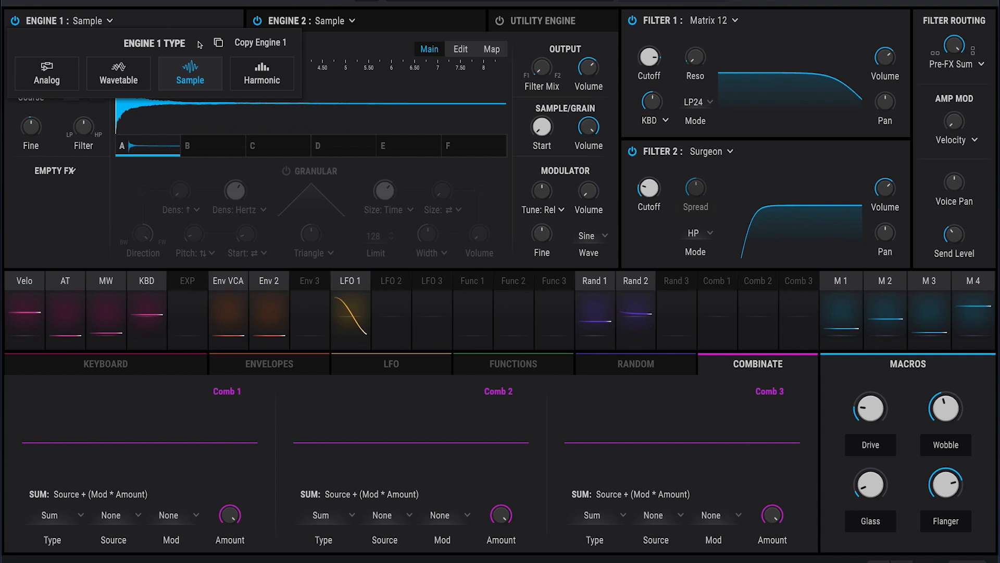
{"action": "left_click", "coordinate": [268, 74]}
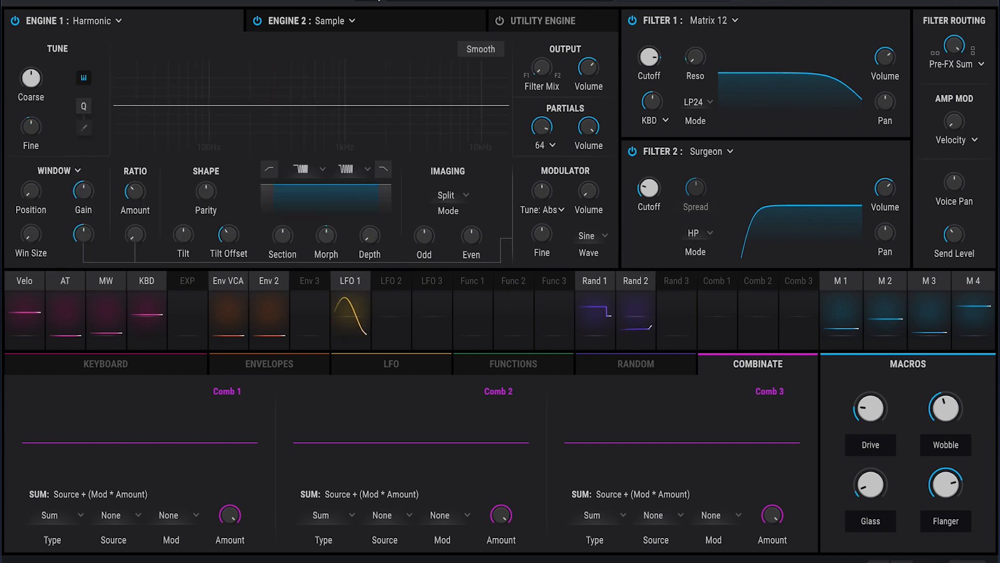
Browse the preset library and mark the 2 Sharp preset as liked.
{"action": "left_click", "coordinate": [377, 2]}
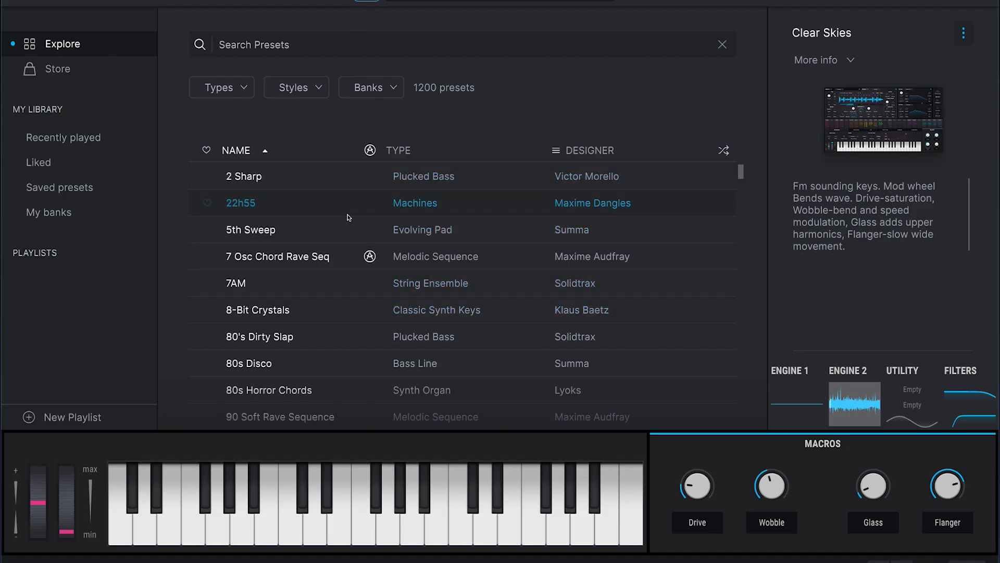
{"action": "scroll", "coordinate": [327, 197], "scroll_direction": "down", "scroll_amount": 1}
{"action": "scroll", "coordinate": [319, 197], "scroll_direction": "up", "scroll_amount": 1}
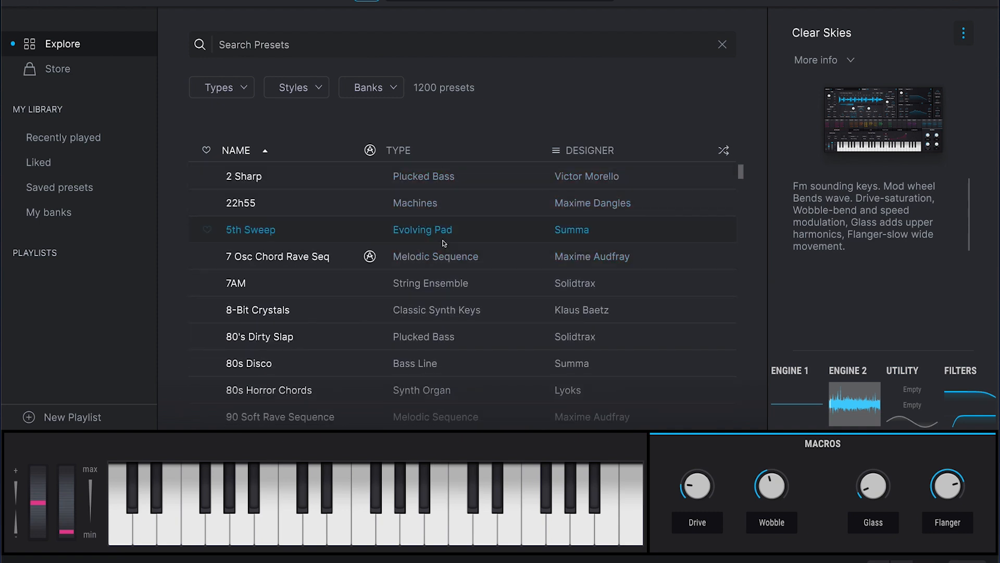
{"action": "scroll", "coordinate": [462, 375], "scroll_direction": "down", "scroll_amount": 1}
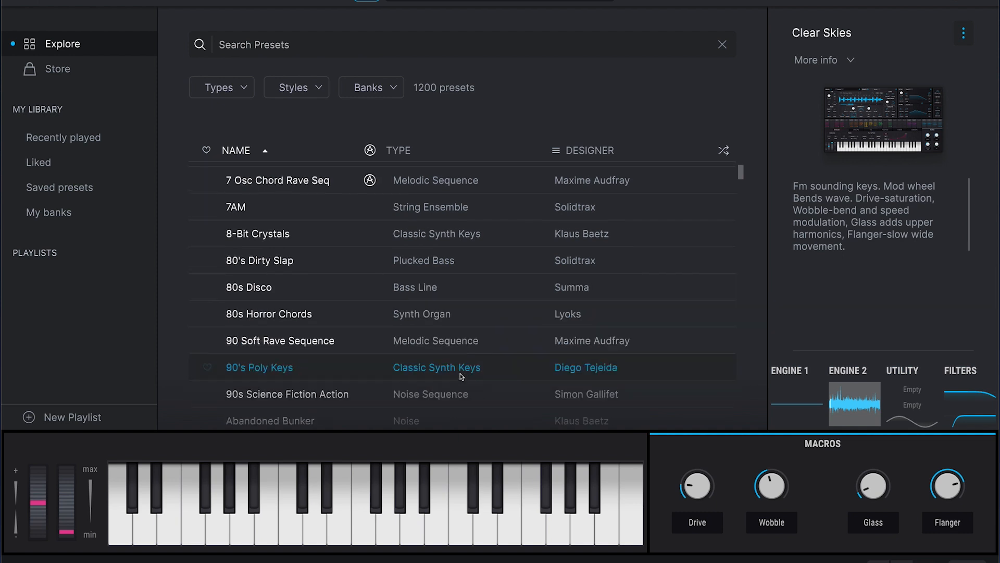
{"action": "scroll", "coordinate": [461, 376], "scroll_direction": "up", "scroll_amount": 1}
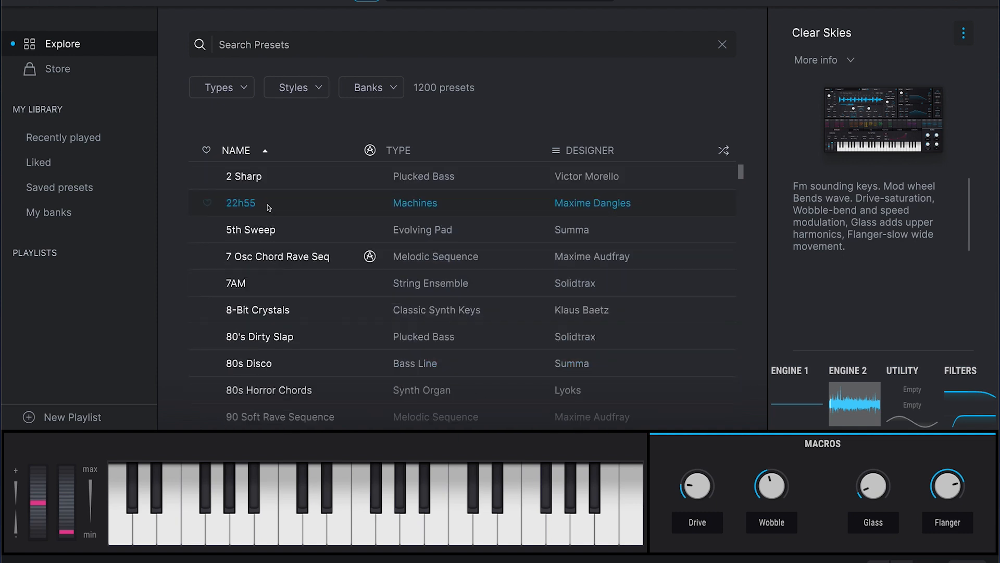
{"action": "left_click", "coordinate": [208, 177]}
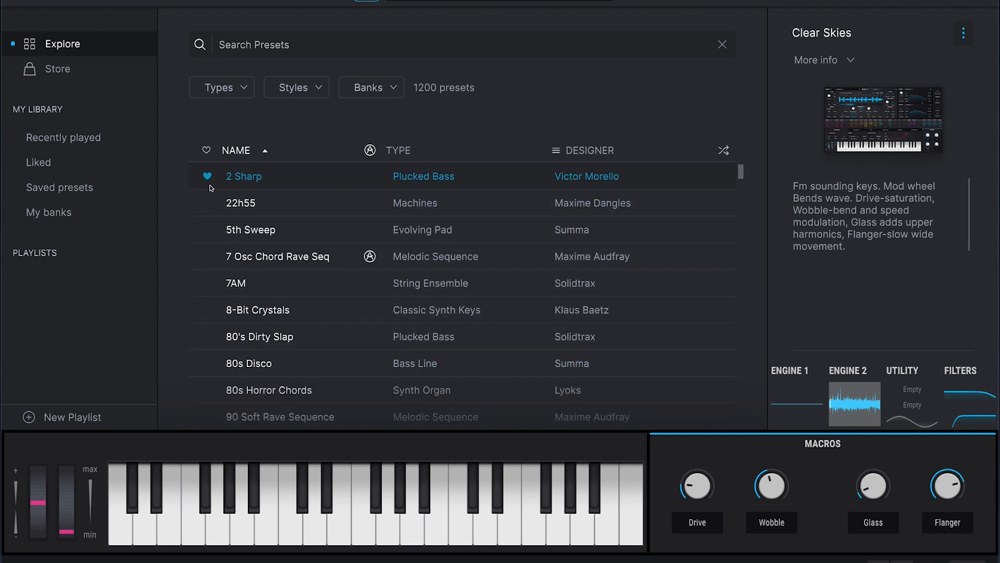
Look through the sound banks in the Arturia Sound Store and return to the synth controls.
{"action": "left_click", "coordinate": [58, 72]}
{"action": "scroll", "coordinate": [307, 226], "scroll_direction": "down", "scroll_amount": 1}
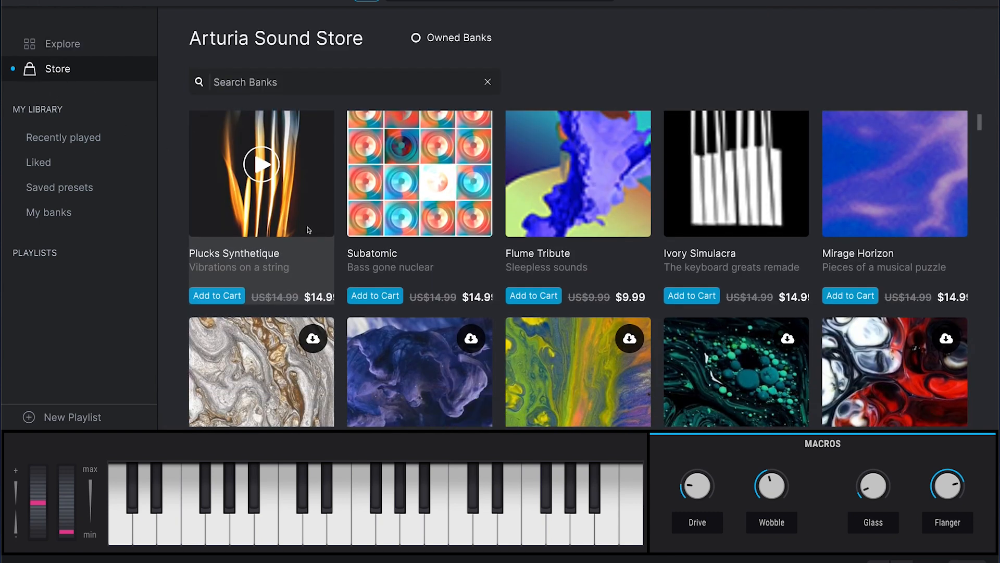
{"action": "scroll", "coordinate": [582, 283], "scroll_direction": "down", "scroll_amount": 2}
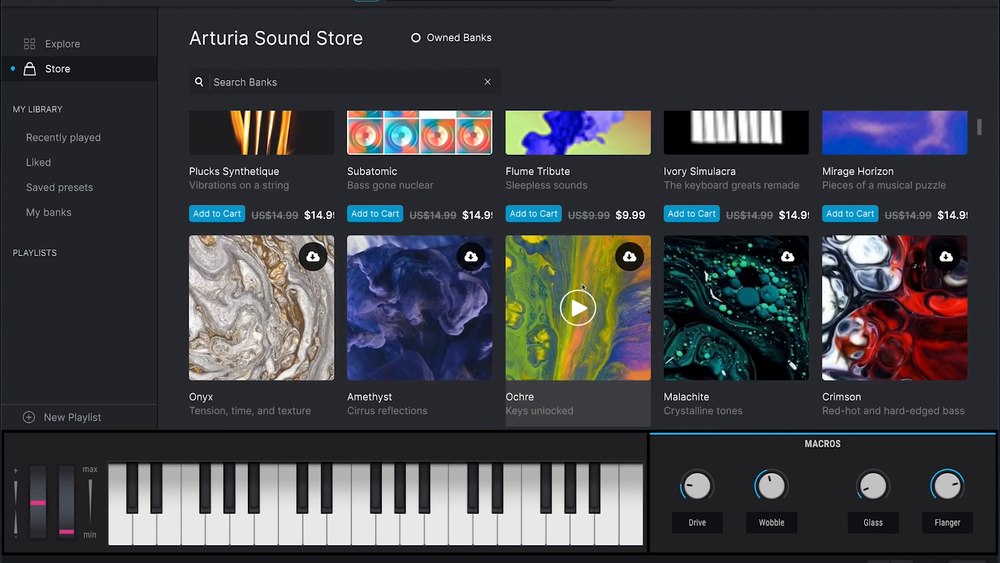
{"action": "scroll", "coordinate": [582, 283], "scroll_direction": "up", "scroll_amount": 3}
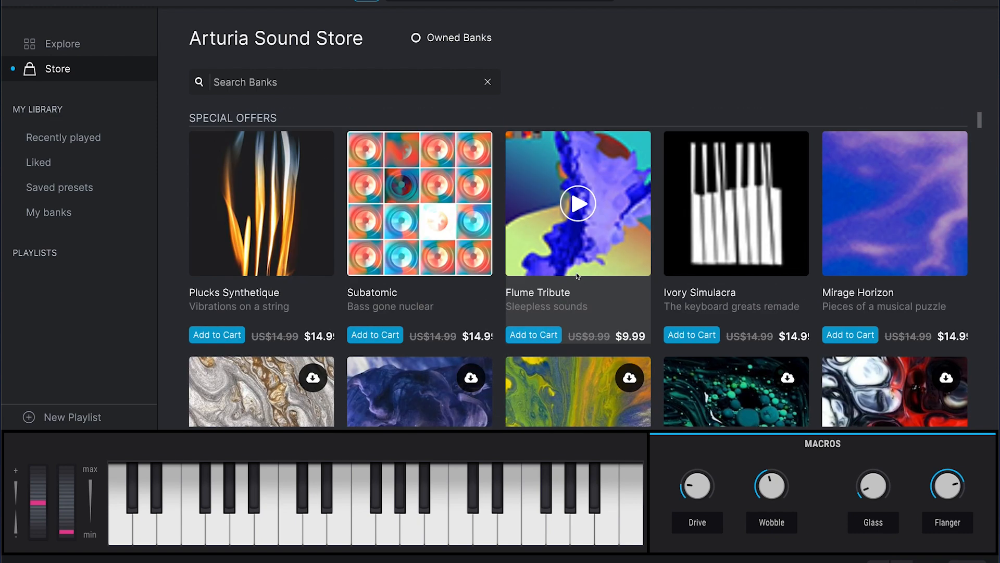
{"action": "left_click", "coordinate": [367, 1]}
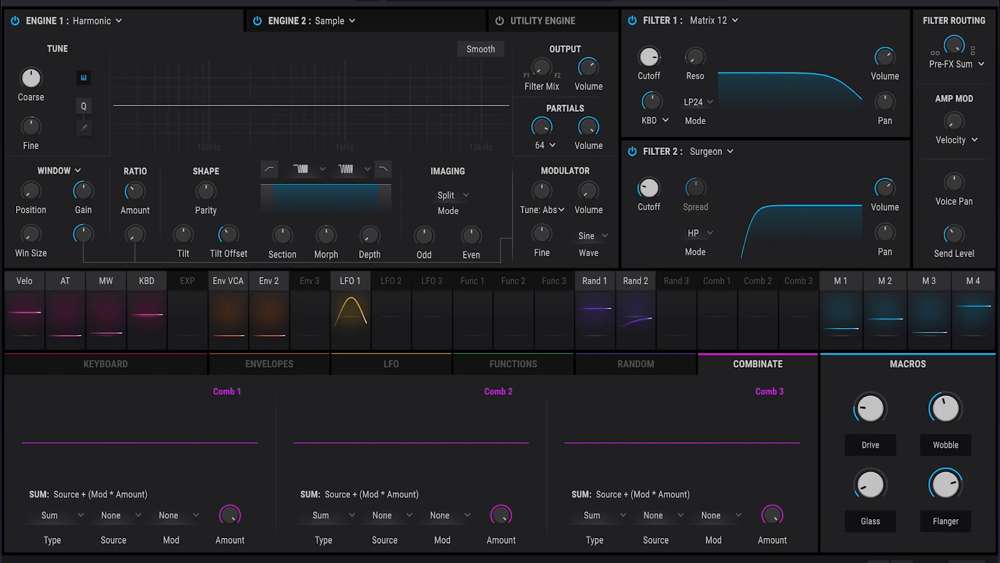
Modulate Engine 1's imaging, routing Func 2 to Odd with amount 0.18 and Func 1 to Even with amount 0.30.
{"action": "mouse_move", "coordinate": [328, 234]}
{"action": "left_click_drag", "start_coordinate": [513, 300], "coordinate": [430, 211]}
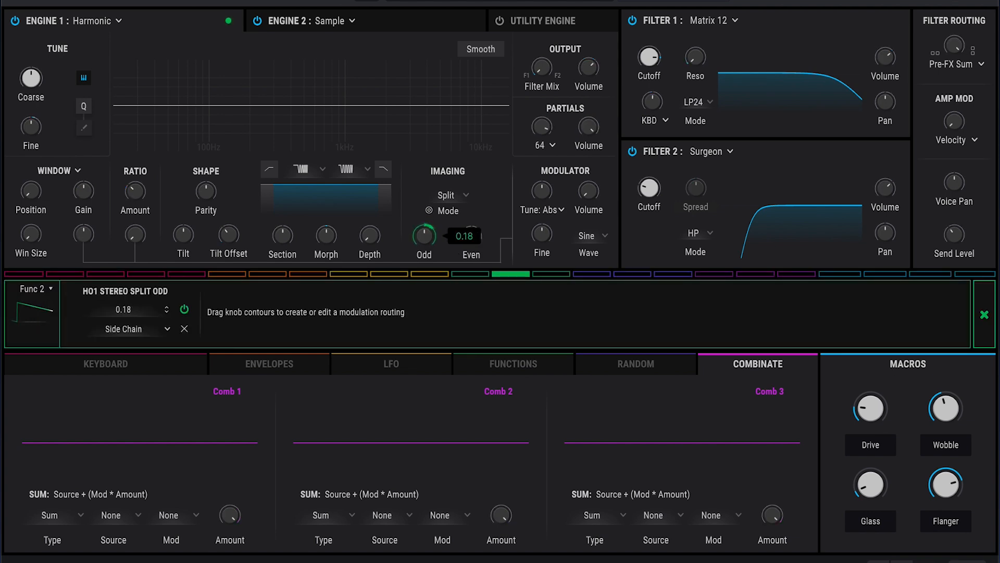
{"action": "left_click", "coordinate": [462, 274]}
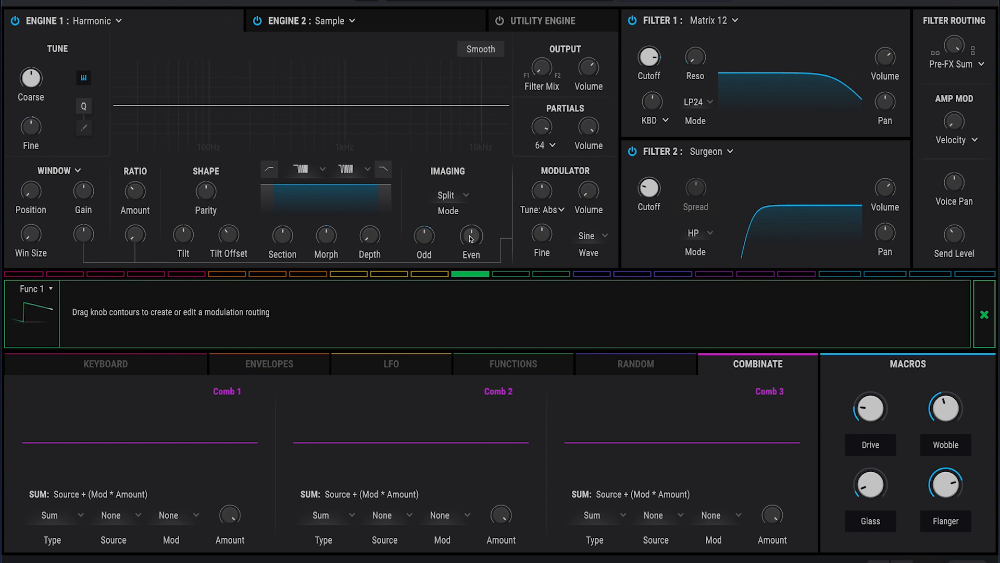
{"action": "left_click_drag", "start_coordinate": [476, 223], "coordinate": [481, 197]}
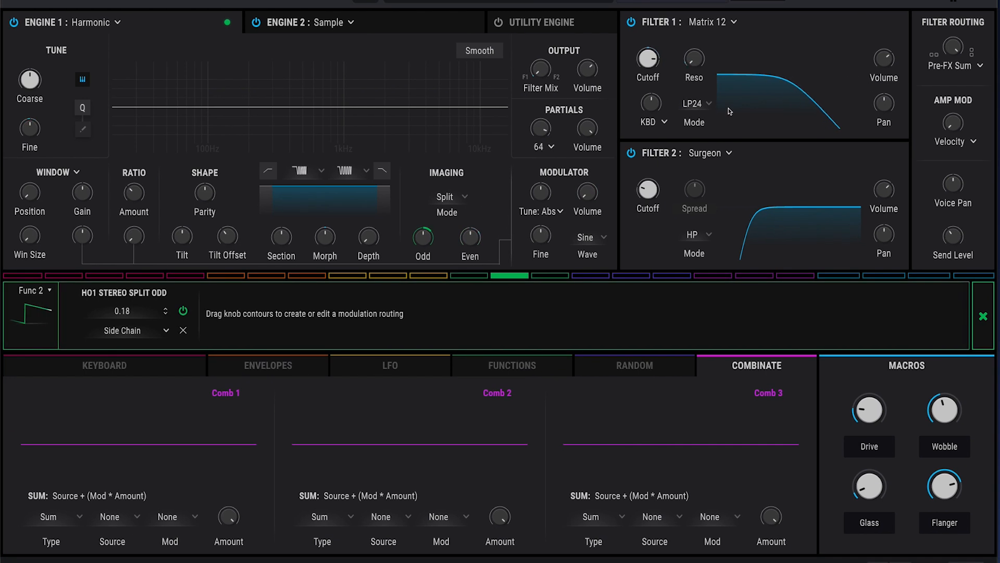
Examine the first FX B effect slot, and compare the Arpeggiator and Sequencer modes.
{"action": "left_click", "coordinate": [803, 1]}
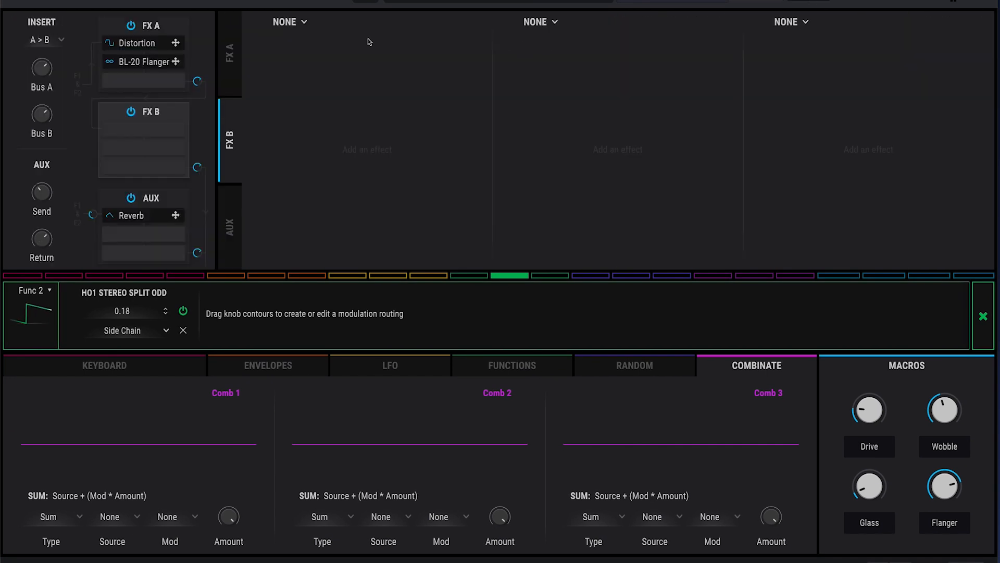
{"action": "left_click", "coordinate": [295, 22]}
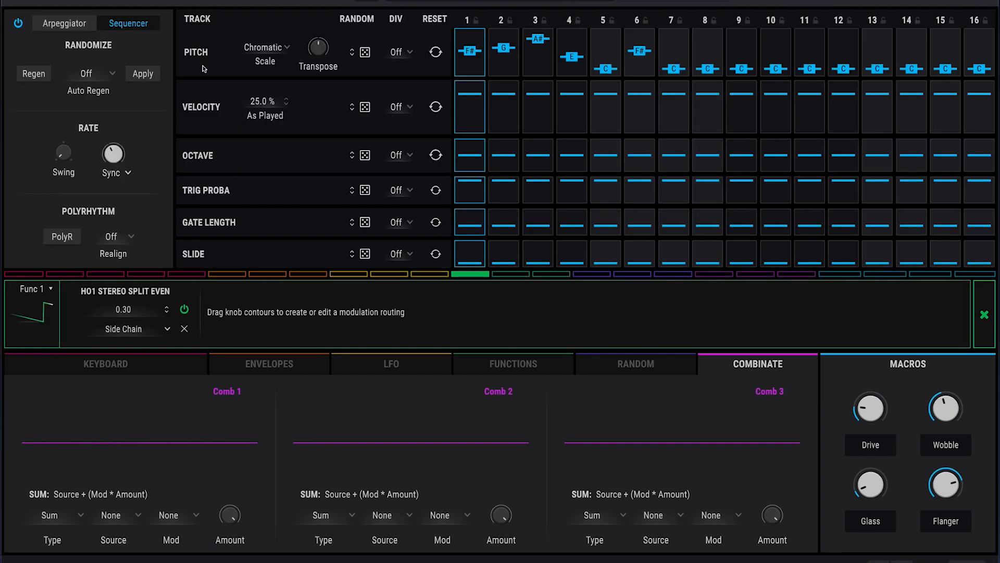
{"action": "left_click", "coordinate": [75, 25]}
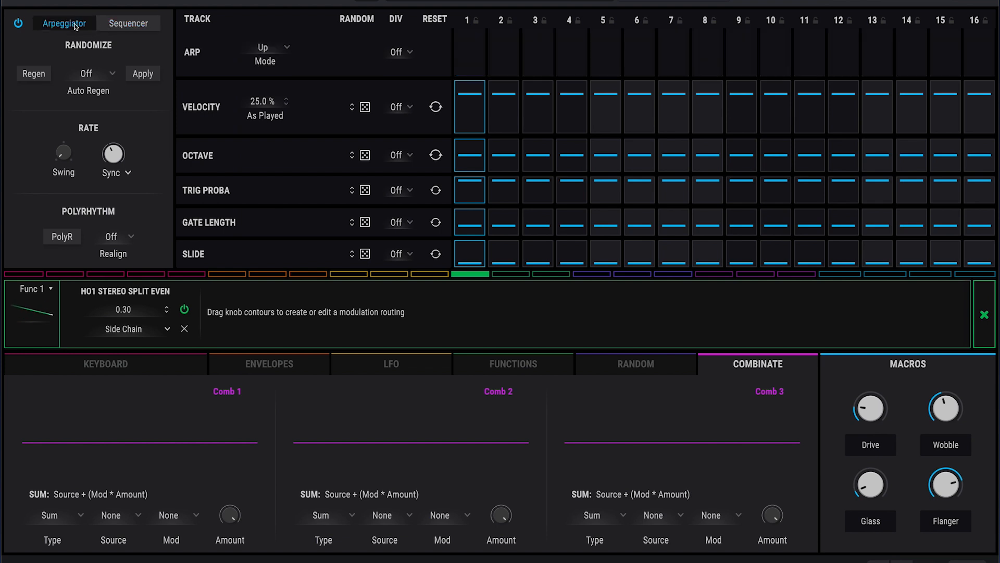
{"action": "left_click", "coordinate": [137, 25]}
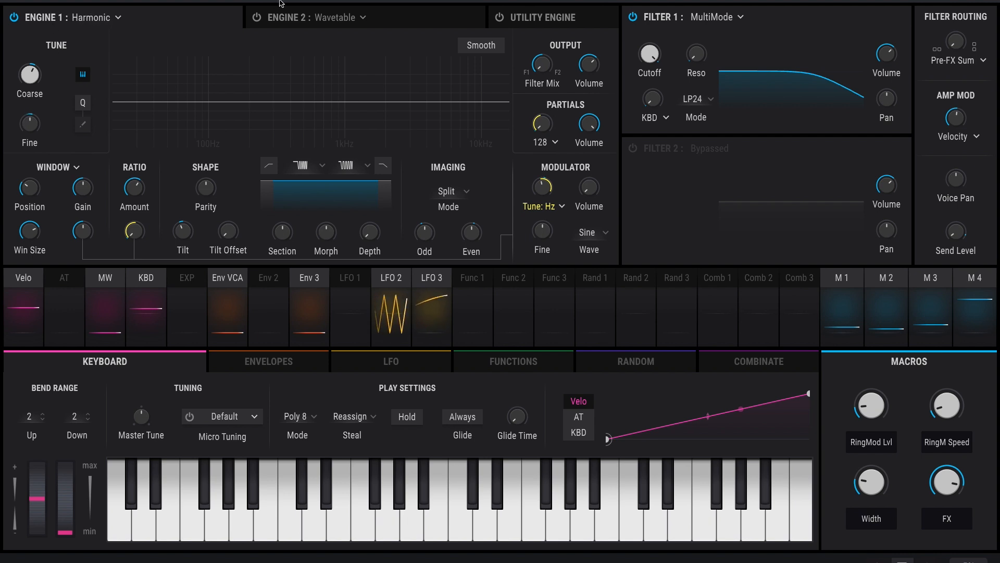
Change Engine 1 to the Analog type and to the Wavetable type.
{"action": "left_click", "coordinate": [107, 20]}
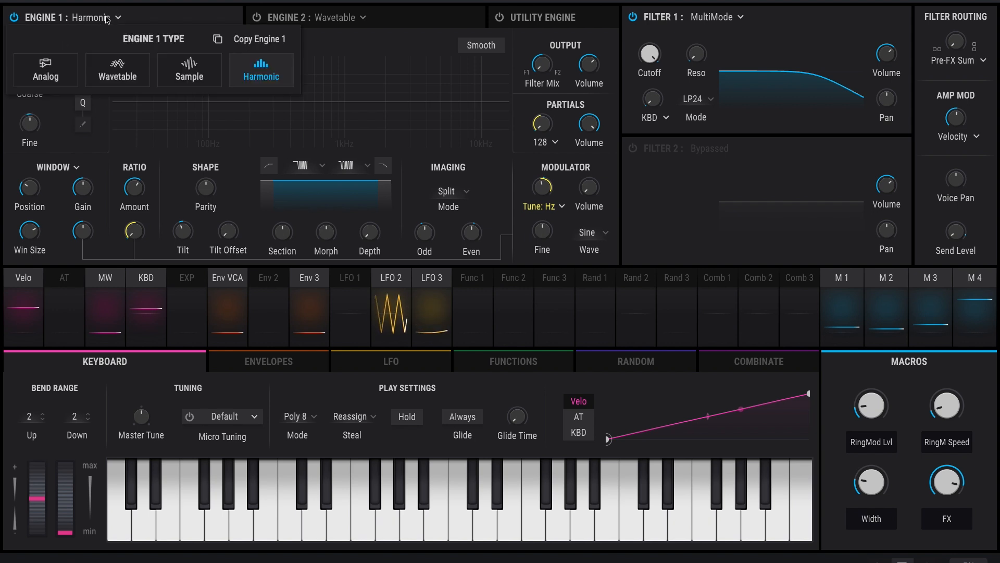
{"action": "left_click", "coordinate": [61, 69]}
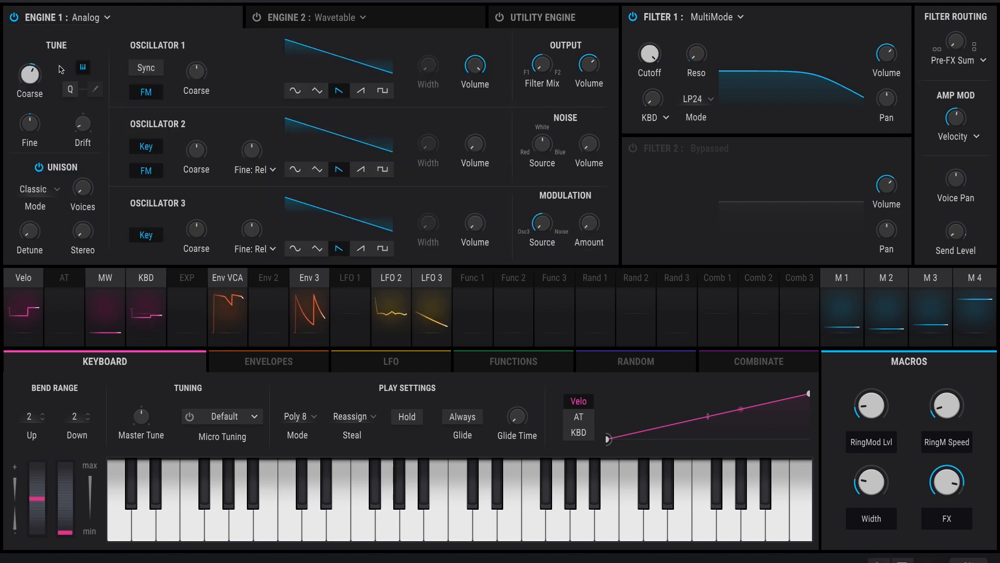
{"action": "left_click", "coordinate": [104, 18]}
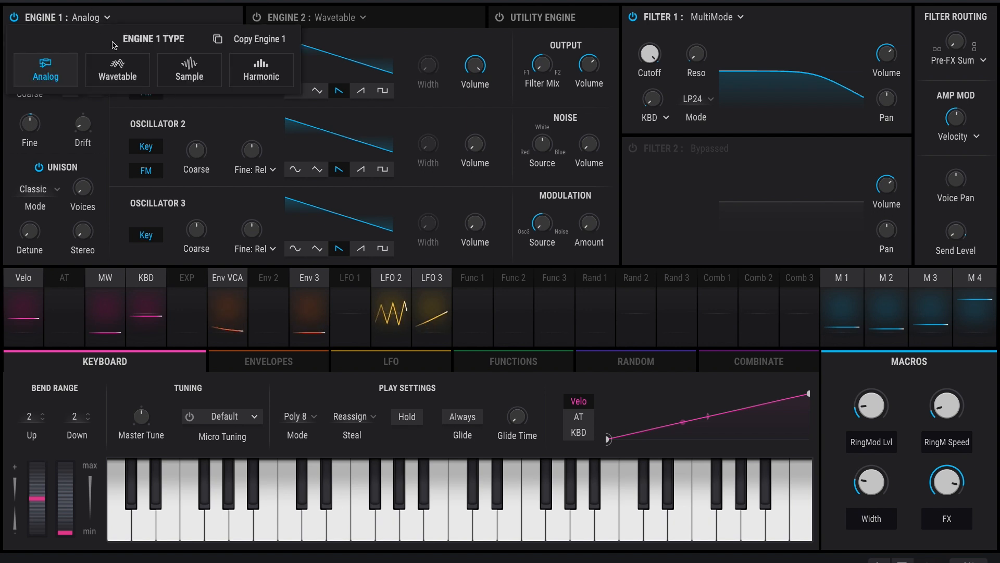
{"action": "left_click", "coordinate": [124, 66]}
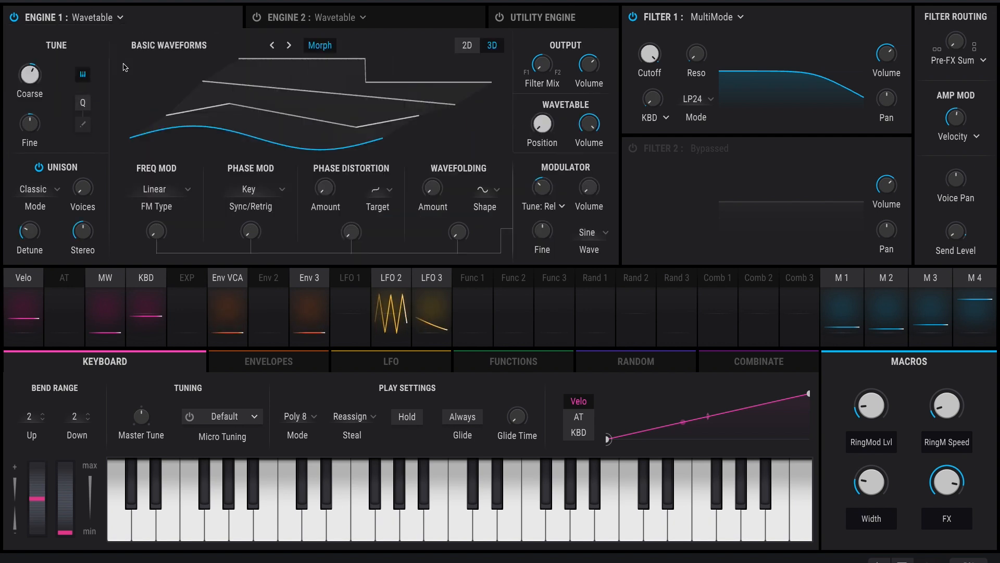
Change Engine 1 to the Sample type and load Music Box - High from Bells & Mallets into slot A.
{"action": "left_click", "coordinate": [115, 18]}
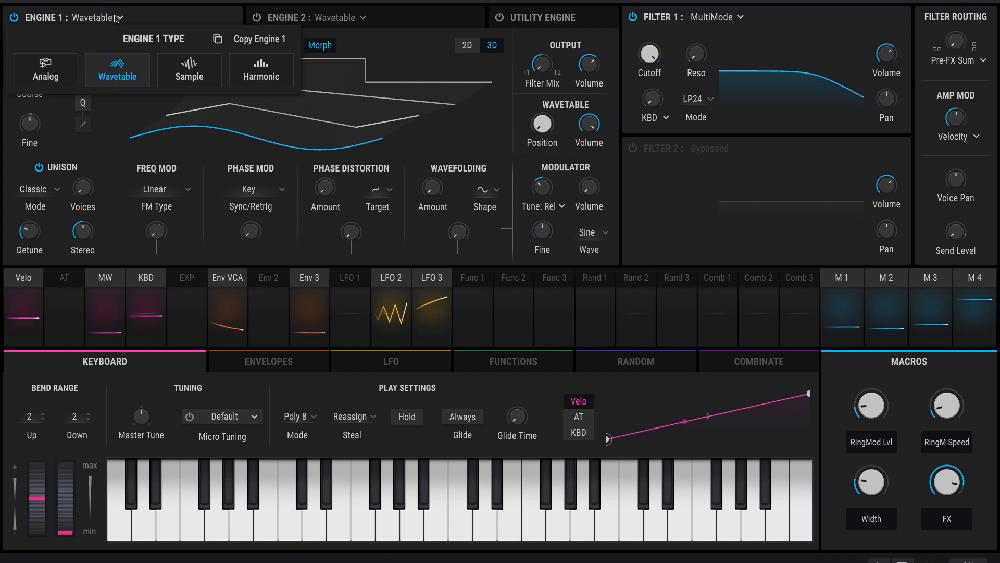
{"action": "left_click", "coordinate": [175, 65]}
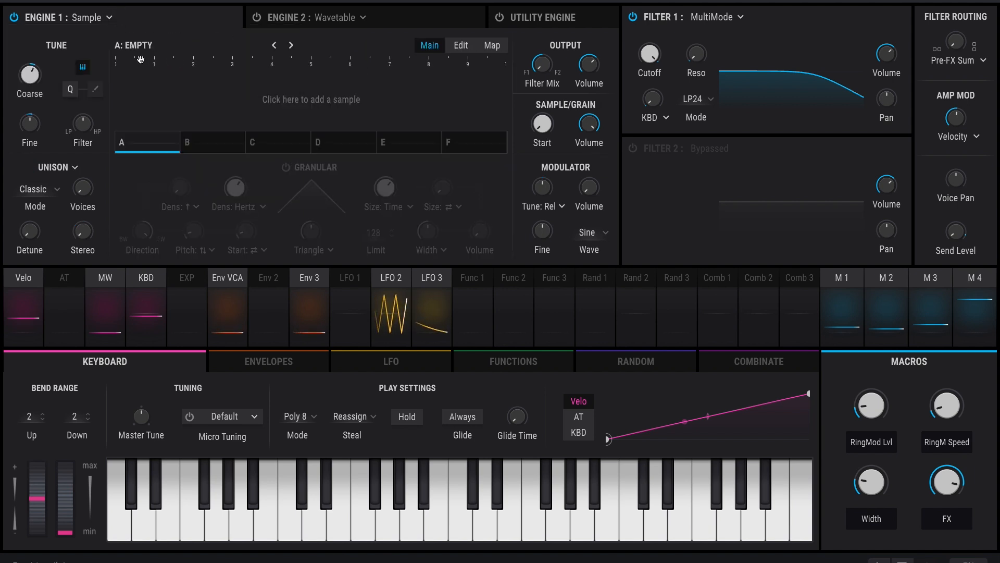
{"action": "left_click", "coordinate": [310, 103]}
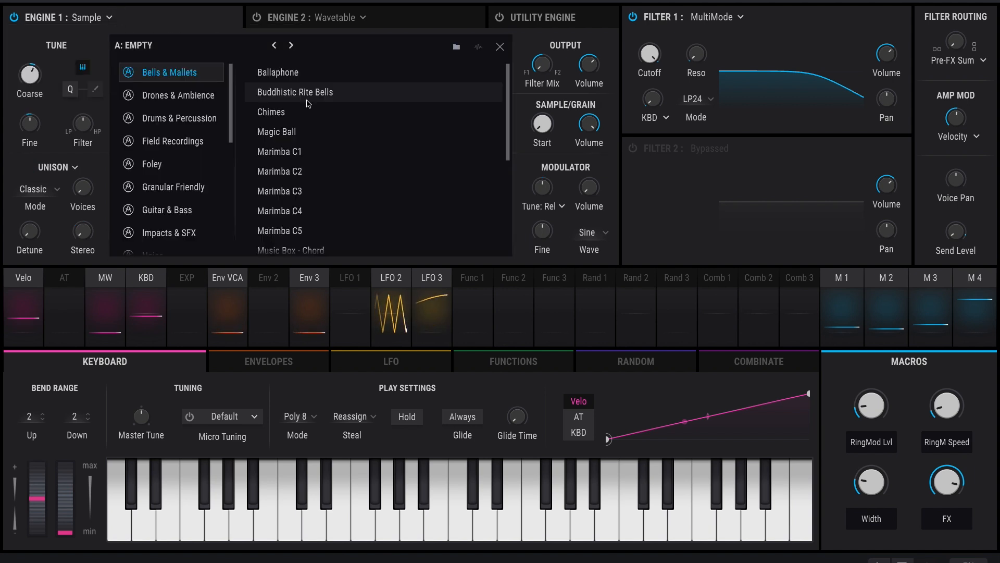
{"action": "scroll", "coordinate": [307, 156], "scroll_direction": "down", "scroll_amount": 3}
{"action": "left_click", "coordinate": [307, 179]}
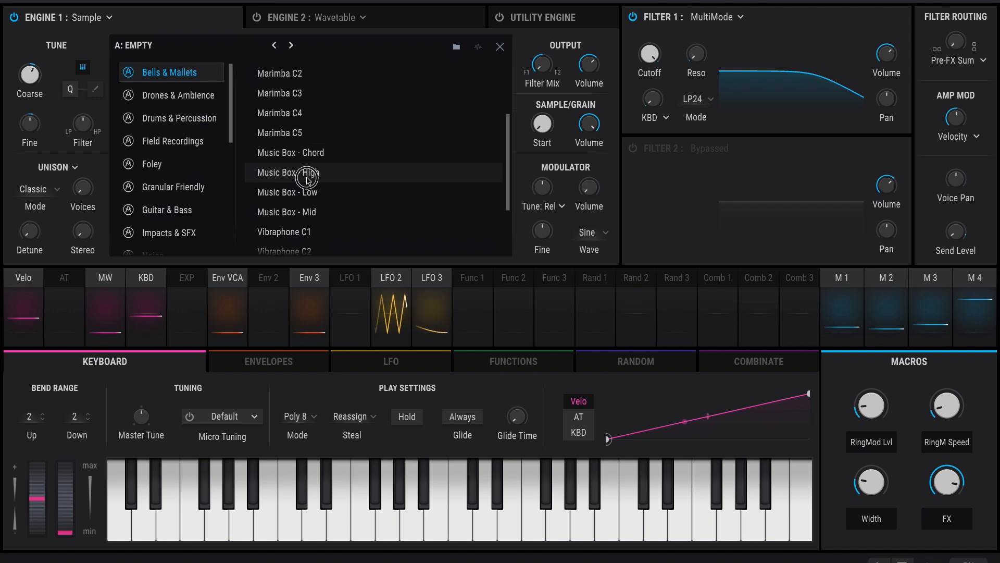
{"action": "left_click", "coordinate": [307, 179]}
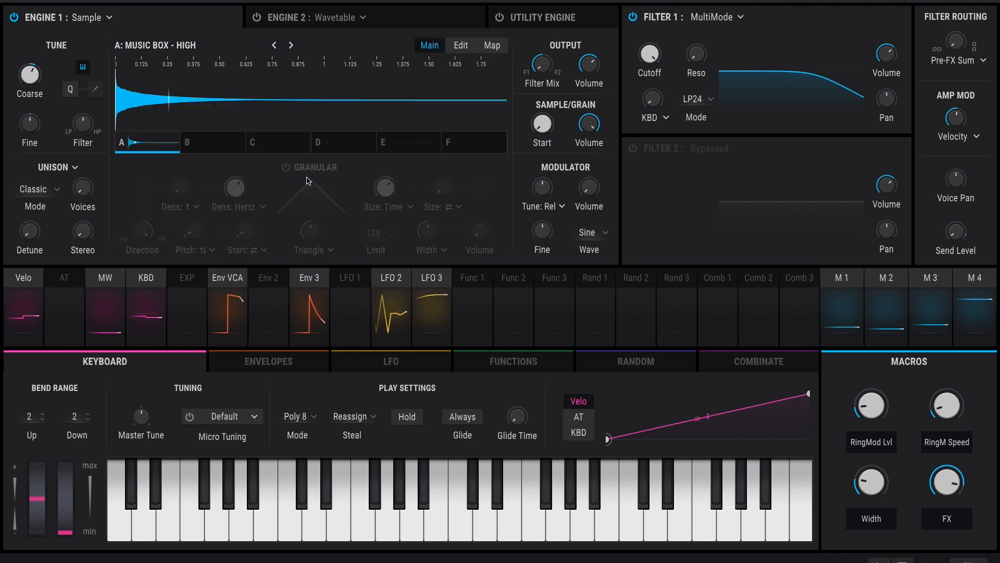
Return Engine 1 to the Harmonic type.
{"action": "left_click", "coordinate": [125, 19]}
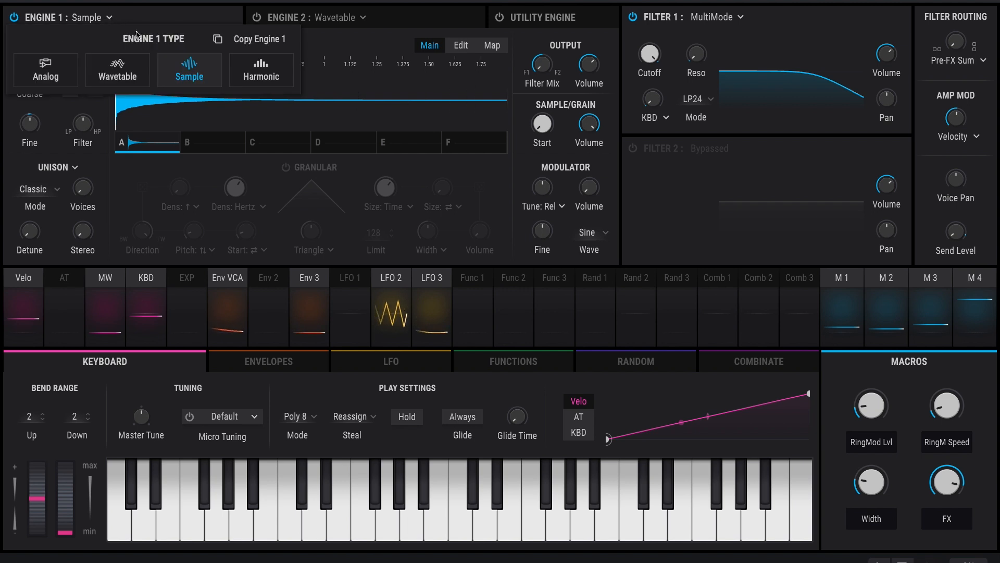
{"action": "left_click", "coordinate": [267, 66]}
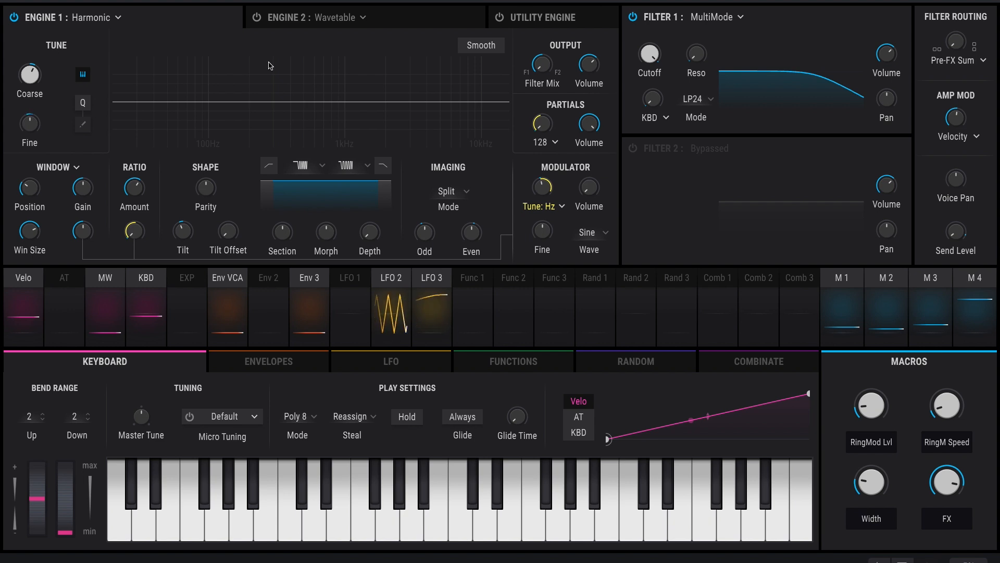
Set the Harmonic engine's partial limit to 512 and sweep the number of partials.
{"action": "mouse_move", "coordinate": [545, 131]}
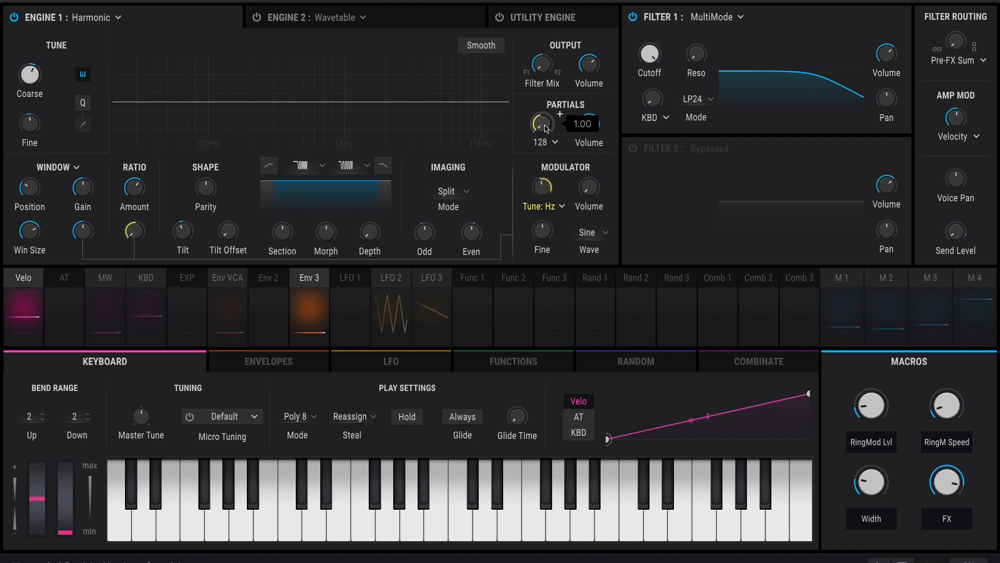
{"action": "left_click_drag", "start_coordinate": [544, 126], "coordinate": [544, 31]}
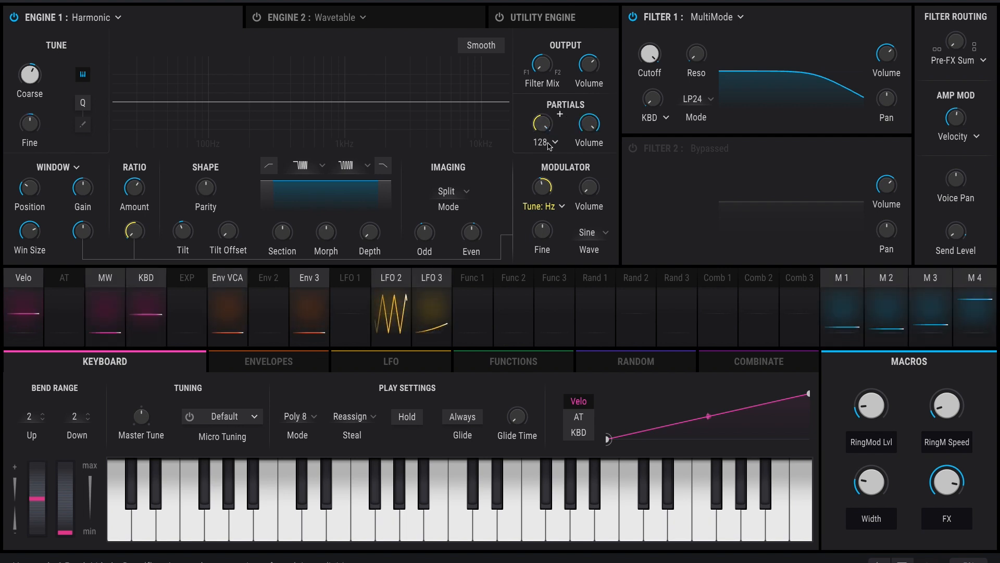
{"action": "left_click", "coordinate": [555, 143]}
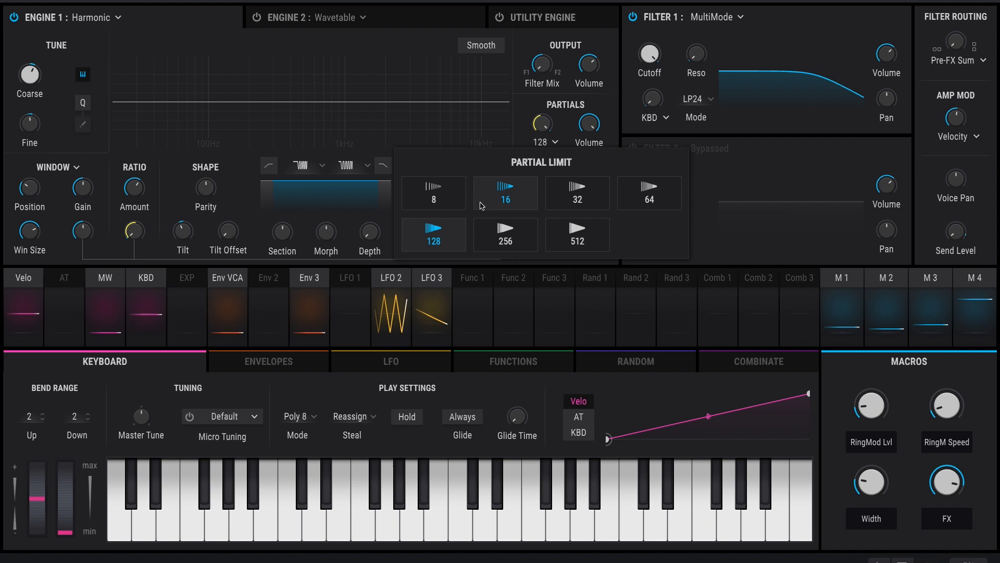
{"action": "left_click", "coordinate": [576, 236]}
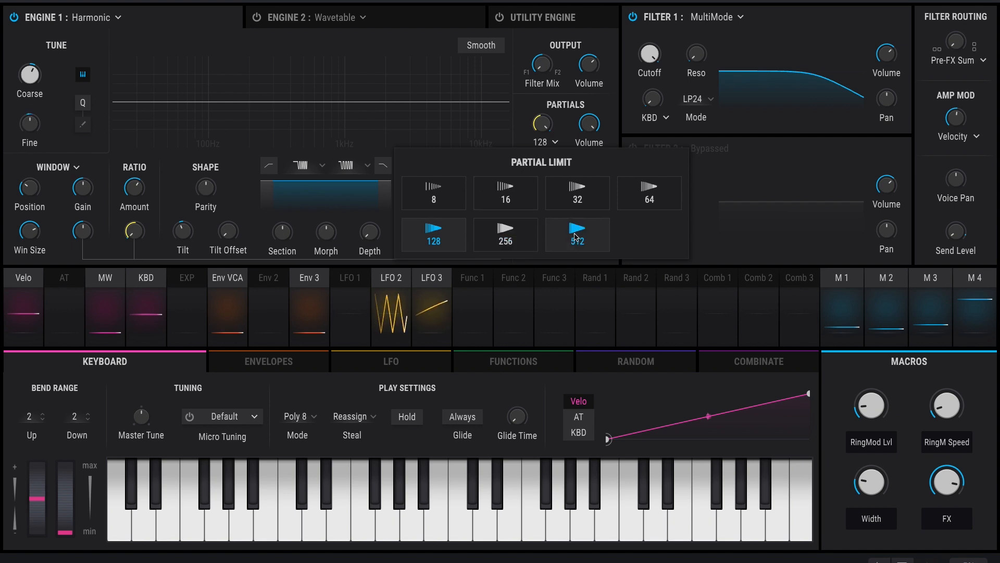
{"action": "mouse_move", "coordinate": [539, 124]}
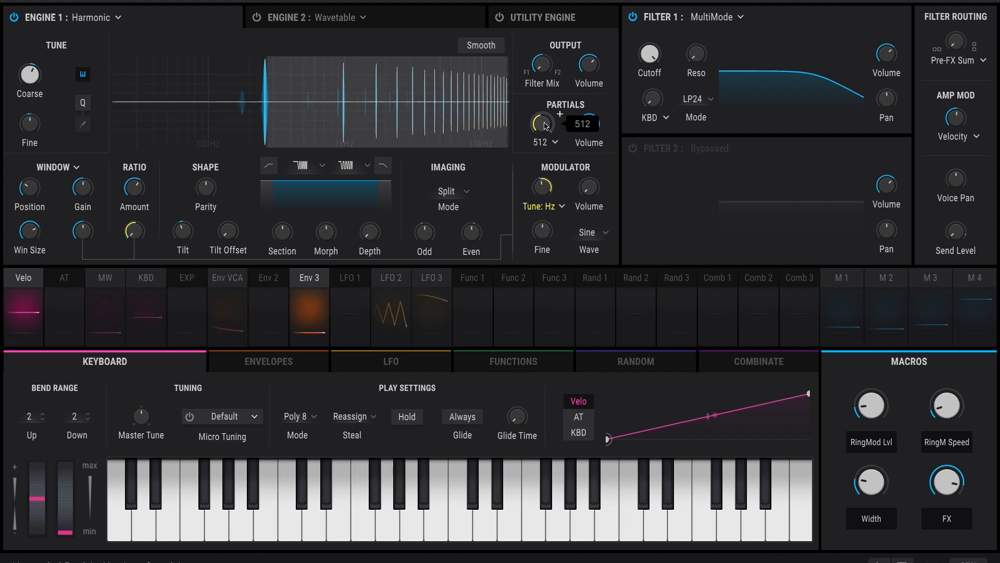
{"action": "left_click_drag", "start_coordinate": [545, 125], "coordinate": [544, 231]}
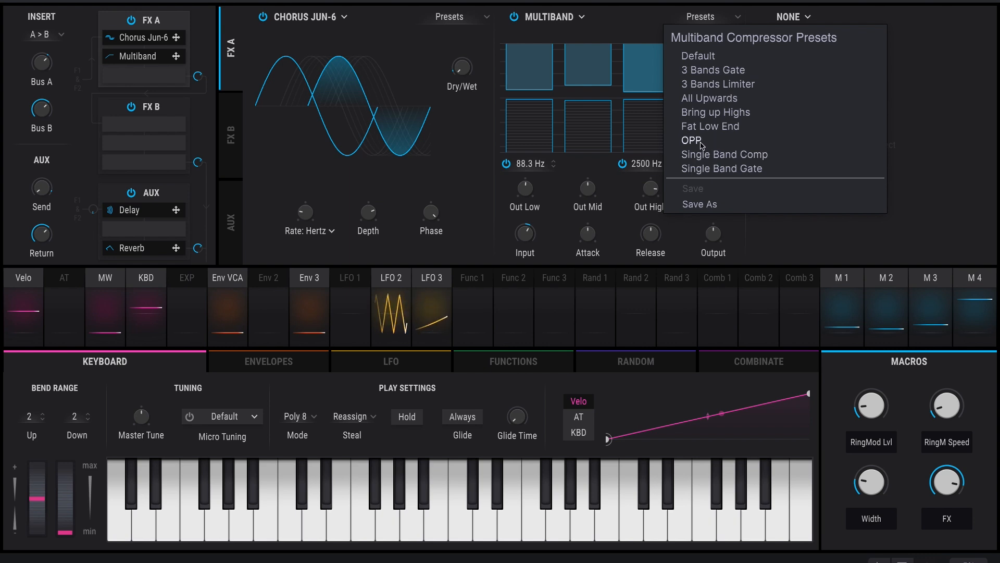
Apply the OPP preset to the Multiband compressor in FX A.
{"action": "left_click", "coordinate": [692, 140]}
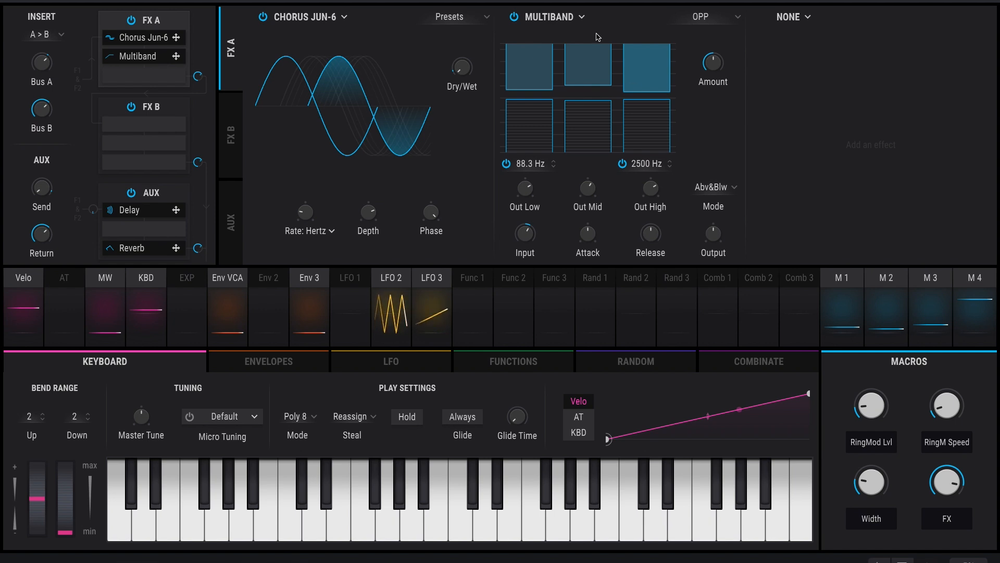
Load the Organic Pluck-er preset from the preset browser, followed by Drifty Component.
{"action": "left_click", "coordinate": [461, 1]}
{"action": "mouse_move", "coordinate": [459, 4]}
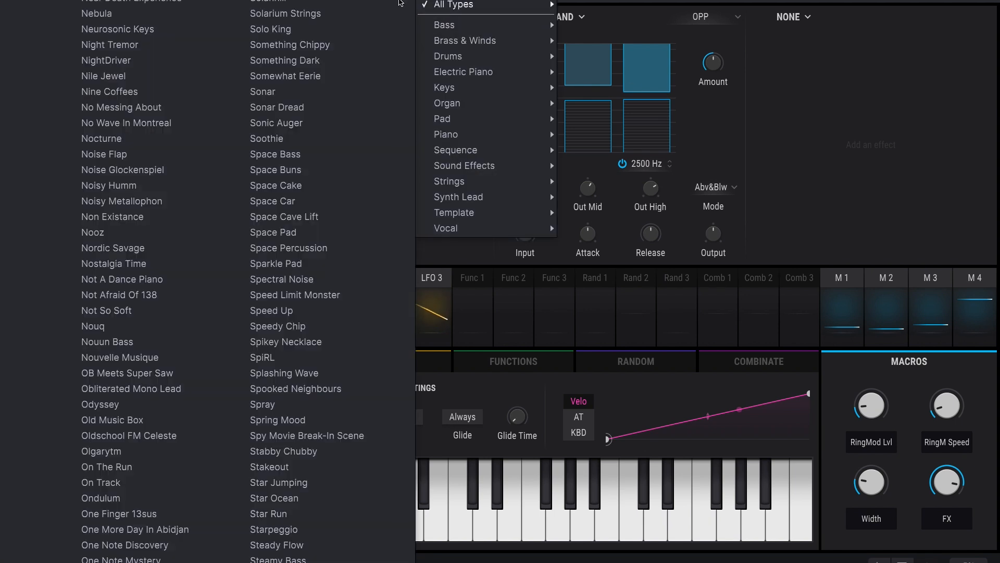
{"action": "left_click", "coordinate": [395, 0]}
{"action": "left_click", "coordinate": [396, 0]}
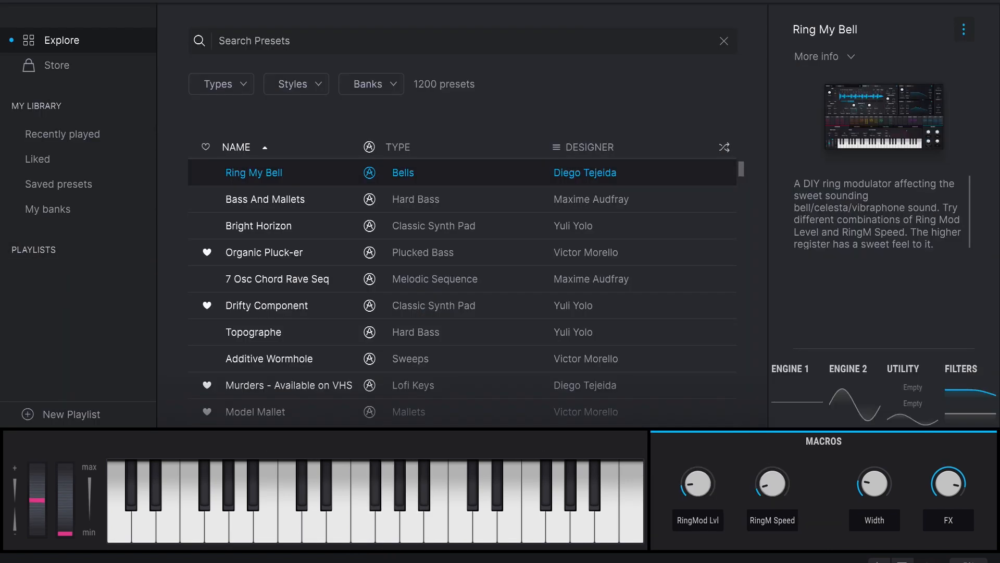
{"action": "left_click", "coordinate": [293, 260]}
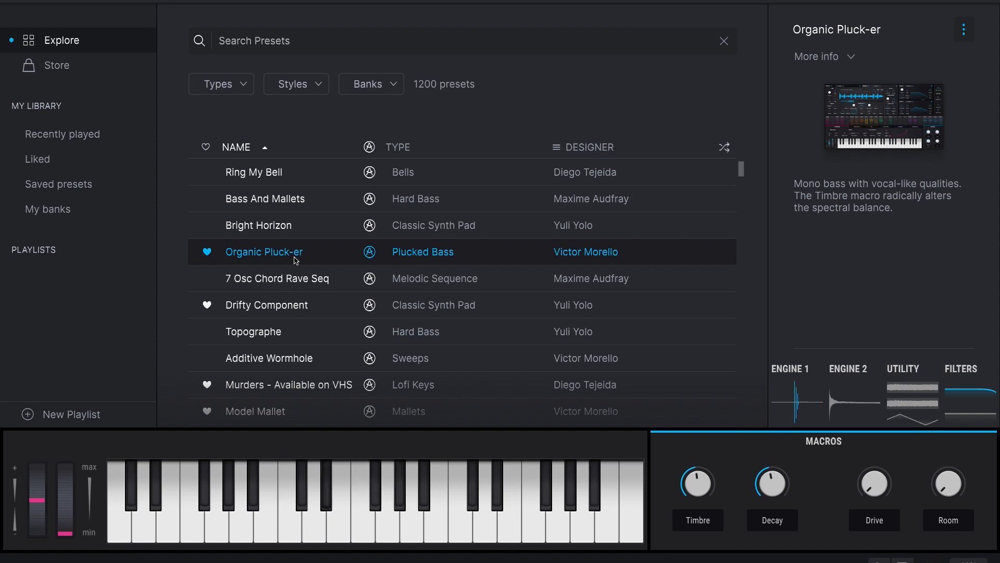
{"action": "left_click", "coordinate": [287, 301]}
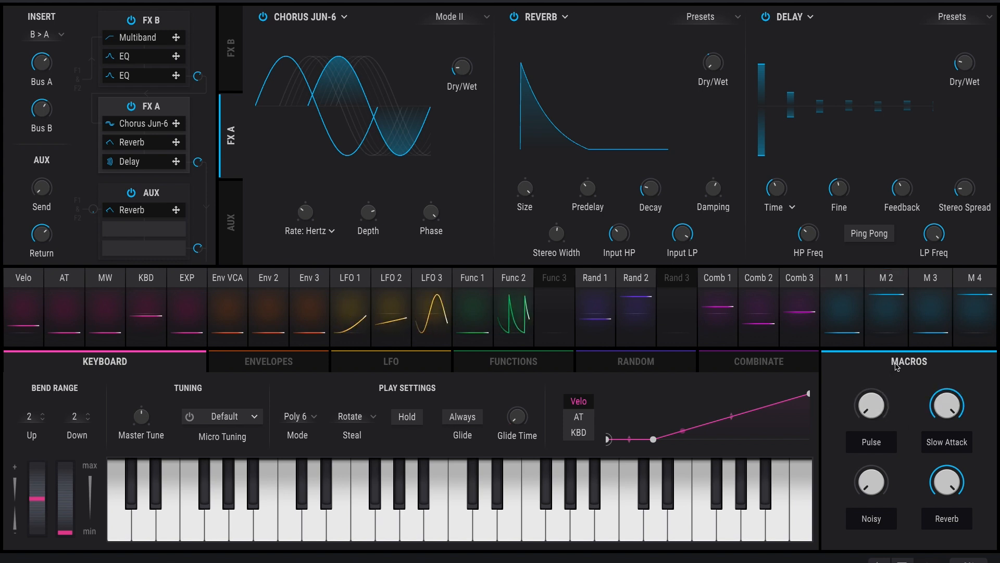
Raise the Pulse macro to maximum and reset the Reverb macro to 0.00.
{"action": "mouse_move", "coordinate": [868, 411]}
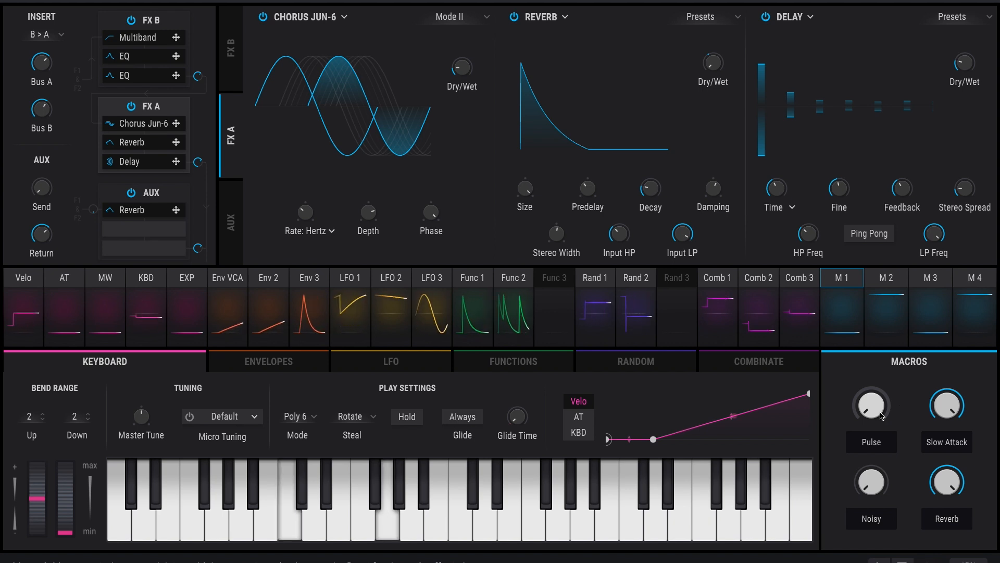
{"action": "left_click_drag", "start_coordinate": [876, 411], "coordinate": [878, 414]}
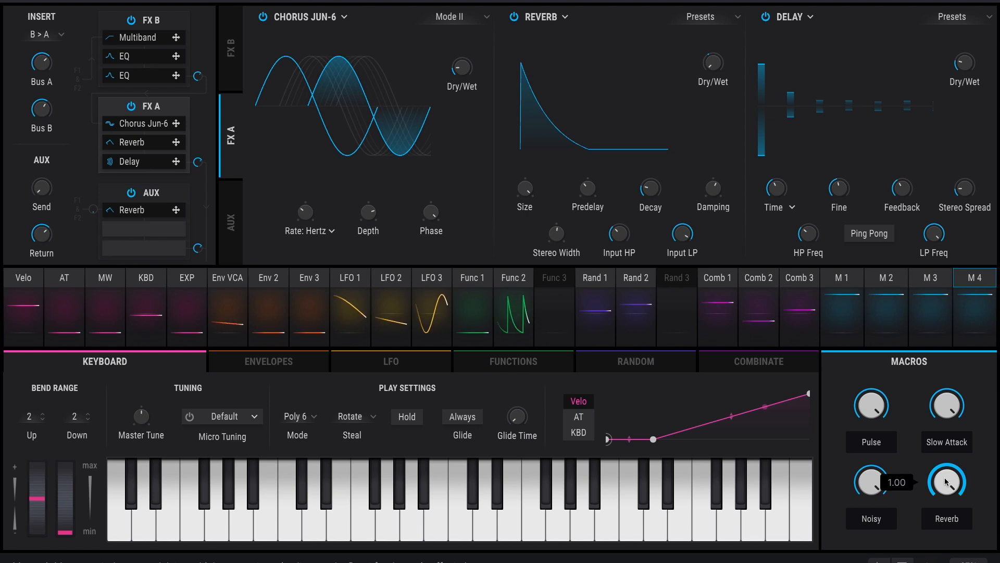
{"action": "left_click_drag", "start_coordinate": [945, 487], "coordinate": [942, 488]}
{"action": "double_click", "coordinate": [944, 486]}
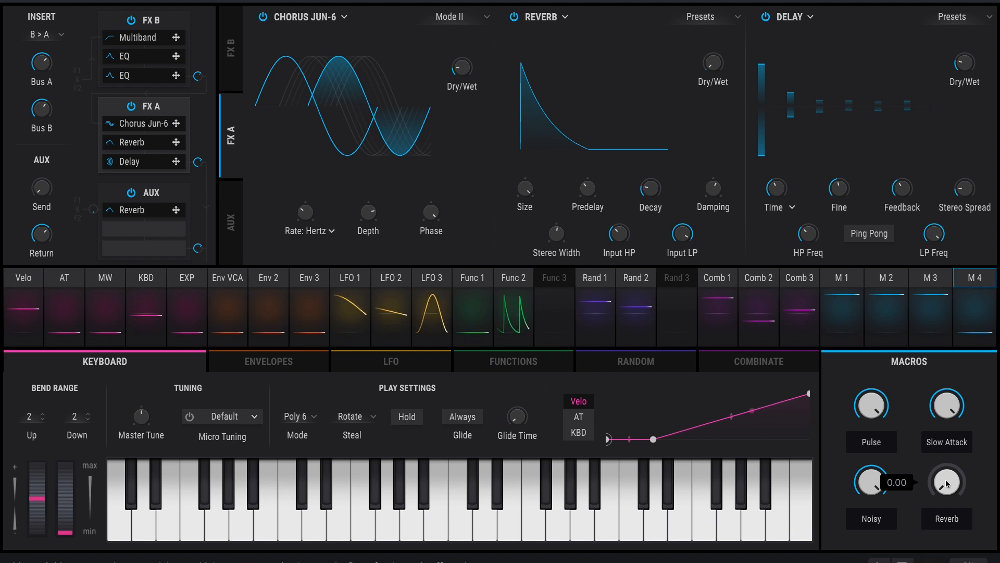
{"action": "mouse_move", "coordinate": [877, 409]}
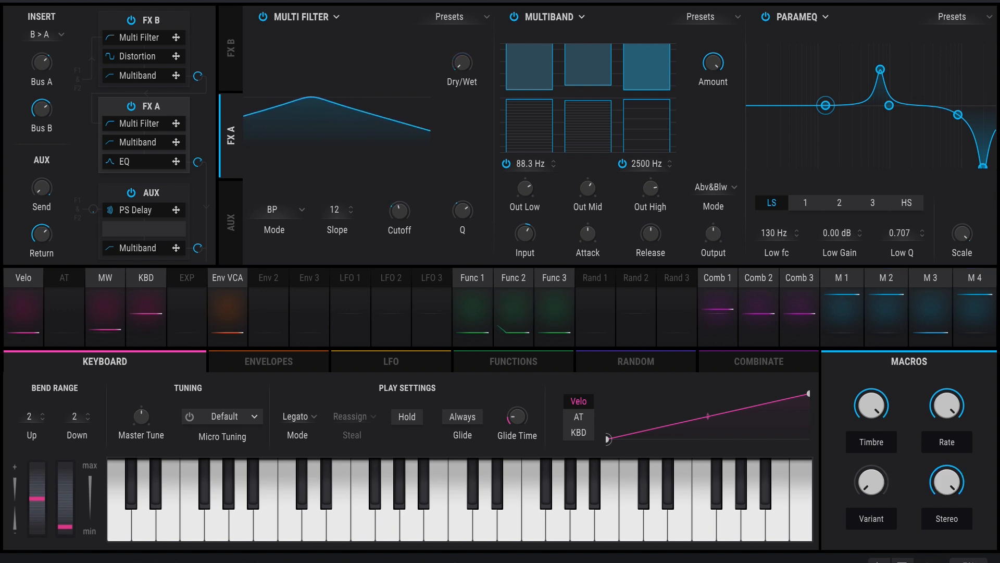
Load the Mystic Piano preset from the Piano type.
{"action": "mouse_move", "coordinate": [467, 139]}
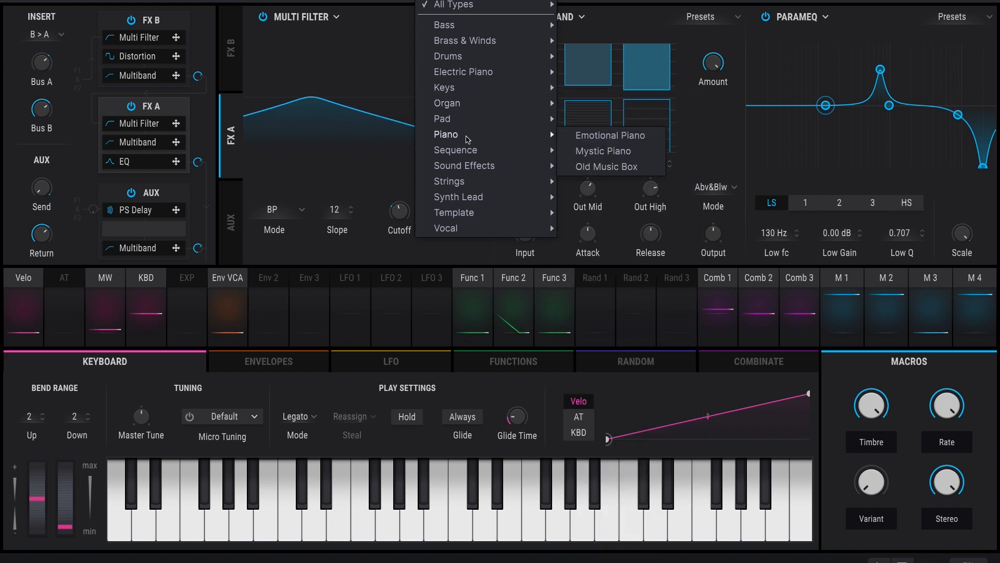
{"action": "left_click", "coordinate": [603, 150]}
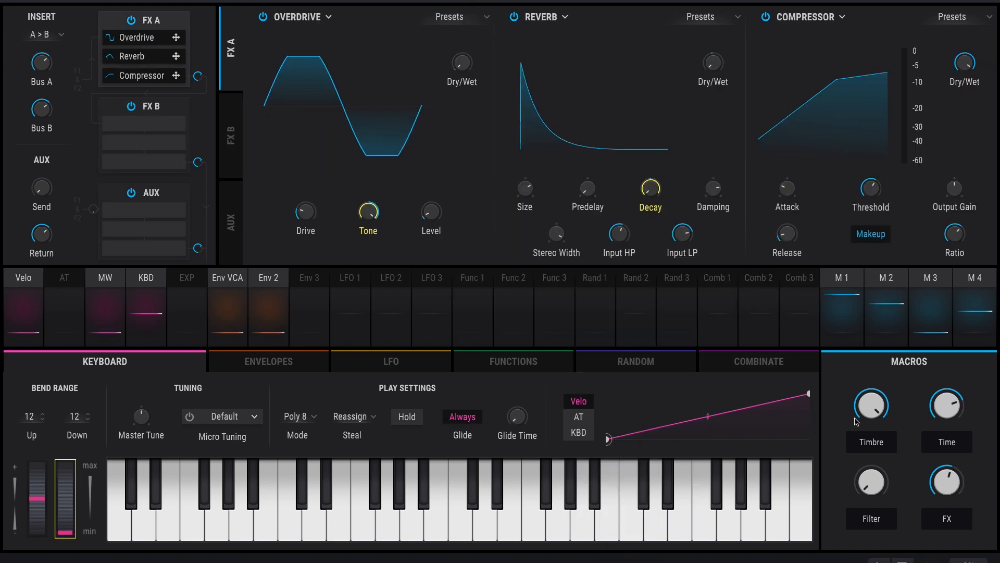
Remove the F1 Cutoff routing from macro M1 and review the routings of macros M2 and M3.
{"action": "left_click", "coordinate": [846, 284]}
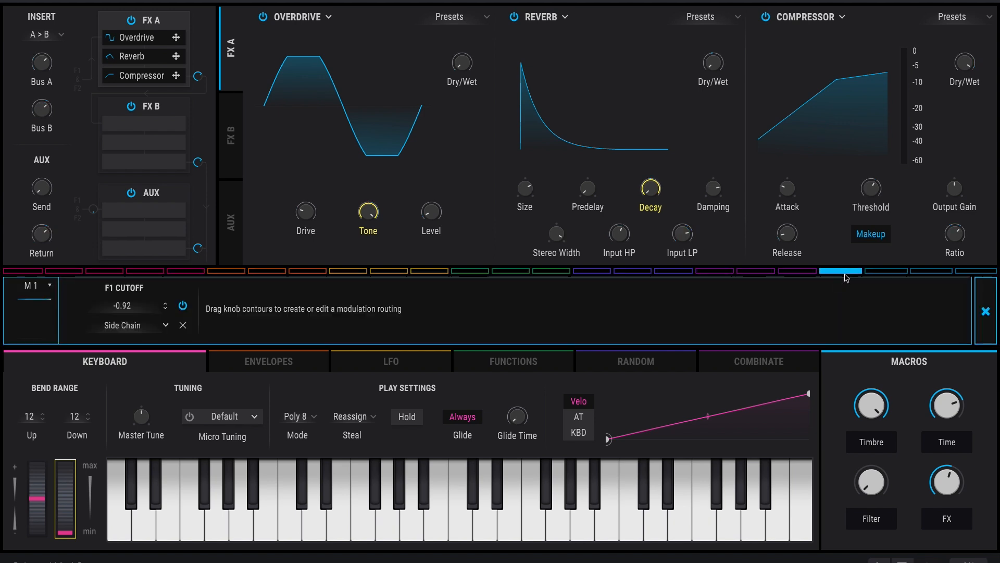
{"action": "left_click", "coordinate": [183, 325]}
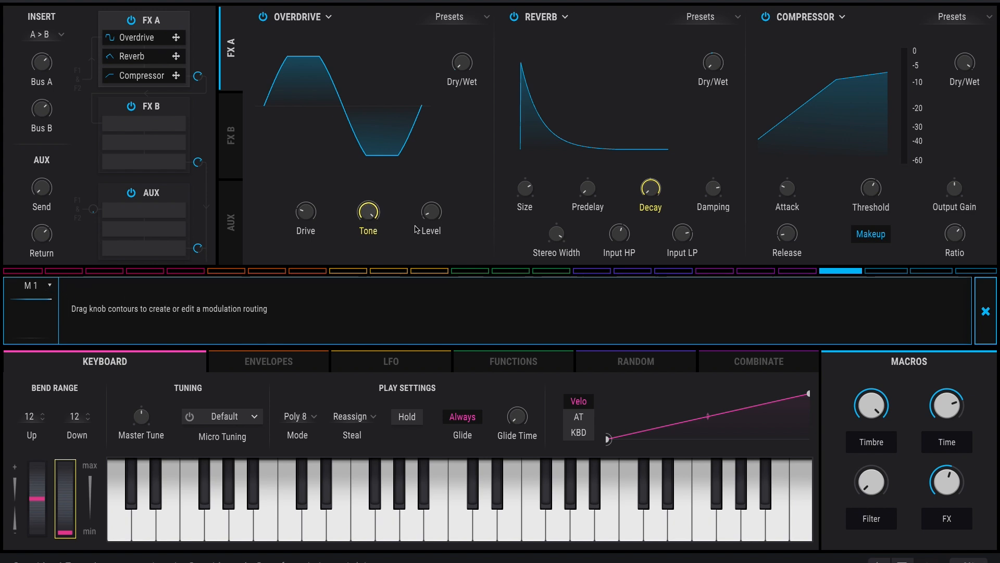
{"action": "left_click", "coordinate": [902, 271]}
{"action": "left_click", "coordinate": [924, 271]}
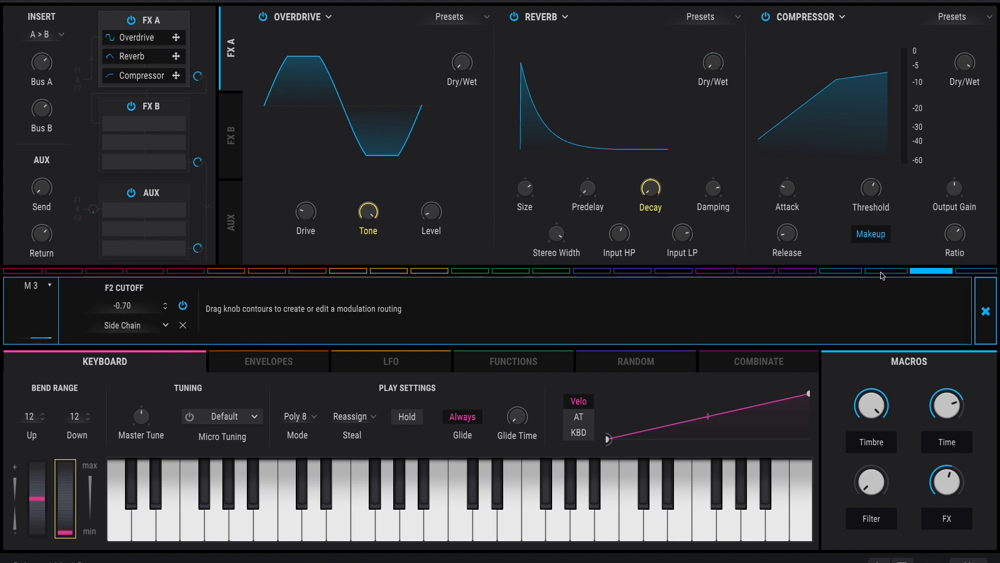
{"action": "left_click", "coordinate": [840, 271]}
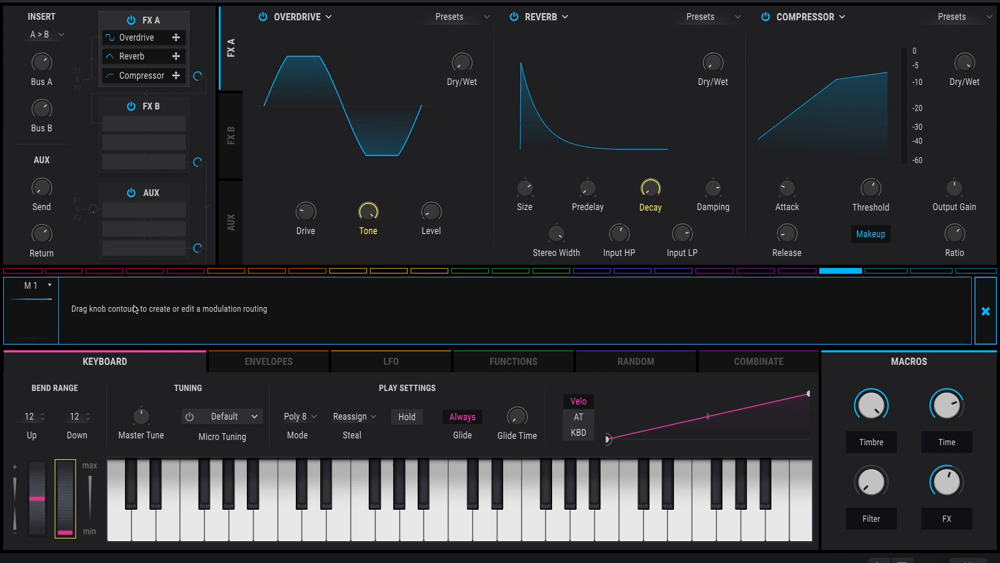
{"action": "left_click", "coordinate": [985, 311]}
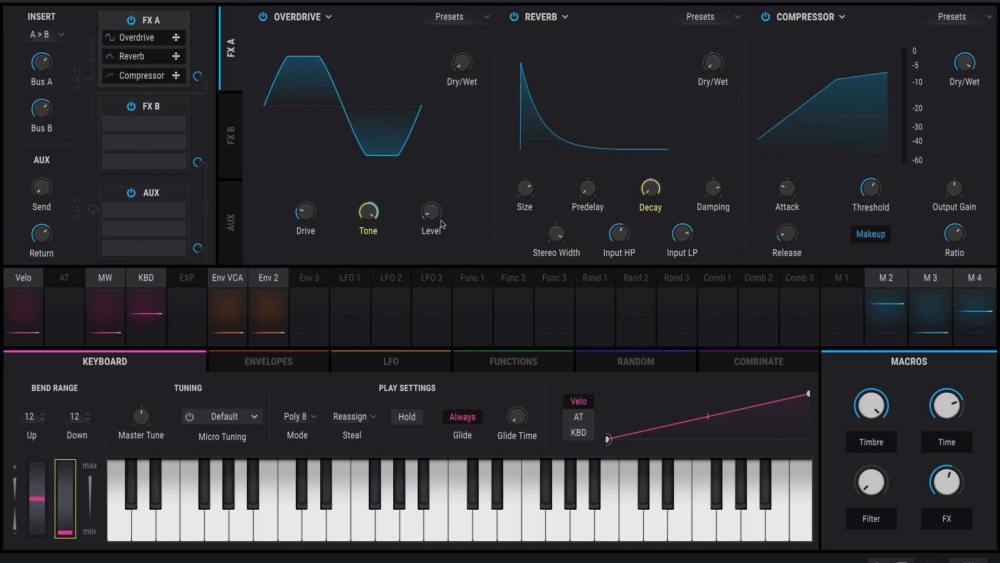
Assign macro M1 to the Overdrive Level with an amount of 0.43 and set the Timbre macro to about 0.104.
{"action": "mouse_move", "coordinate": [432, 222]}
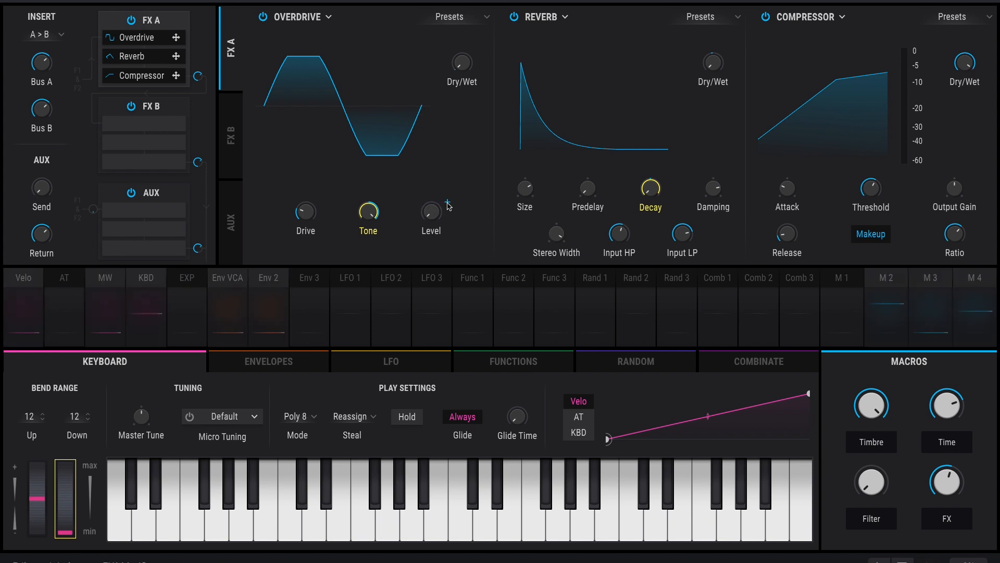
{"action": "left_click", "coordinate": [447, 204]}
{"action": "left_click_drag", "start_coordinate": [845, 315], "coordinate": [837, 279]}
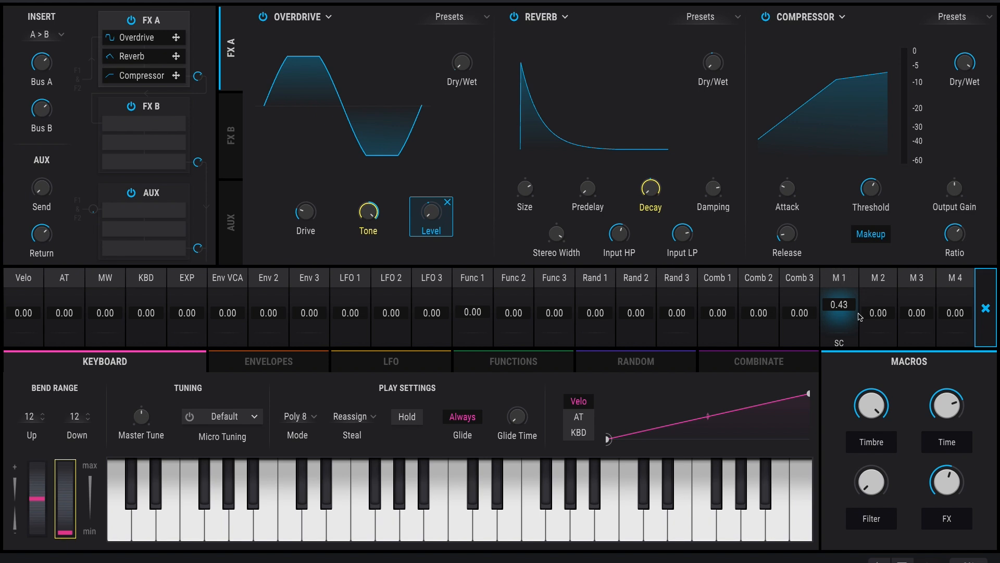
{"action": "left_click", "coordinate": [984, 312]}
{"action": "left_click_drag", "start_coordinate": [862, 414], "coordinate": [863, 409]}
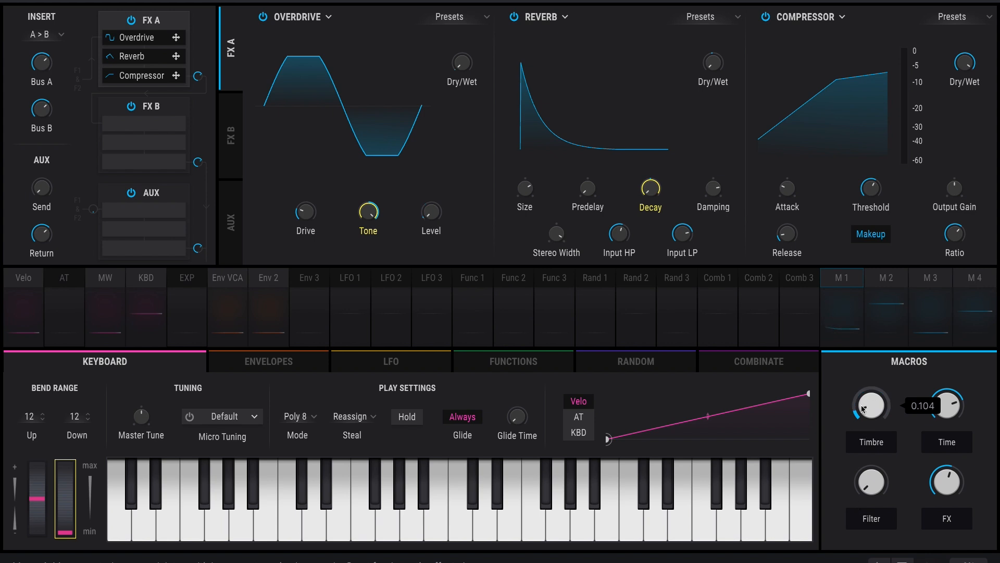
Rename the Timbre macro to Overdrive Amnt, and shorten the name to OD Amount.
{"action": "double_click", "coordinate": [874, 446]}
{"action": "type", "text": "Overdrive Amnt"}
{"action": "key", "text": "Return"}
{"action": "double_click", "coordinate": [874, 447]}
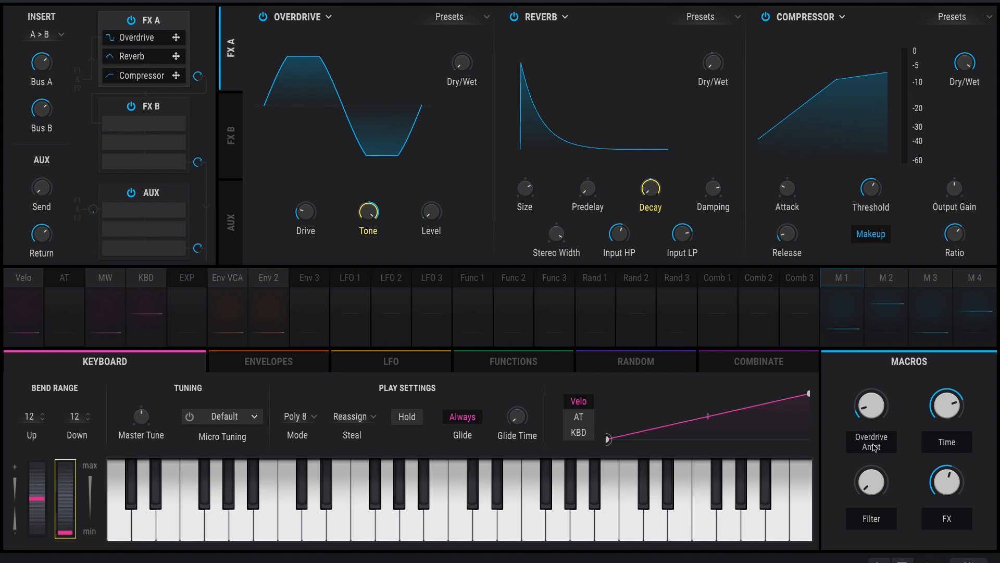
{"action": "double_click", "coordinate": [874, 447]}
{"action": "double_click", "coordinate": [874, 447]}
{"action": "key", "text": "BackSpace"}
{"action": "key", "text": "Return"}
Sweep the OD Amount macro from 0.00 and adjust the Overdrive Level with macro M1's routing shown.
{"action": "double_click", "coordinate": [879, 413]}
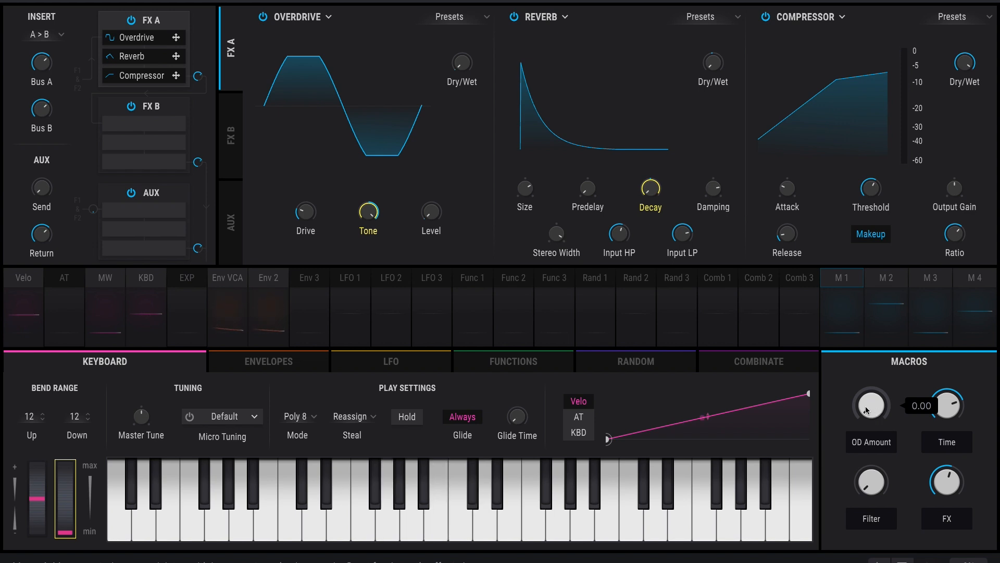
{"action": "left_click_drag", "start_coordinate": [872, 415], "coordinate": [859, 441]}
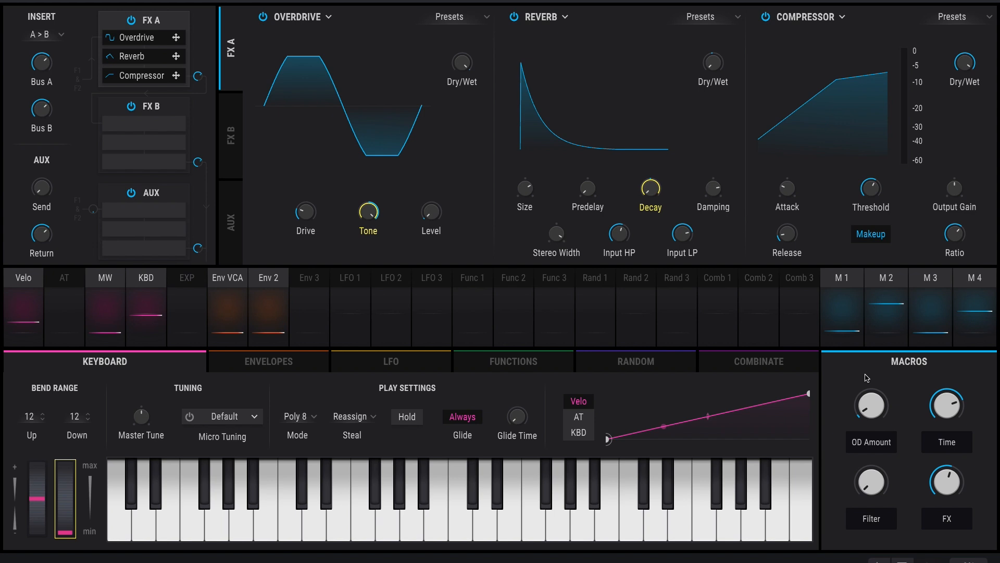
{"action": "left_click", "coordinate": [841, 292]}
{"action": "left_click_drag", "start_coordinate": [424, 216], "coordinate": [427, 203]}
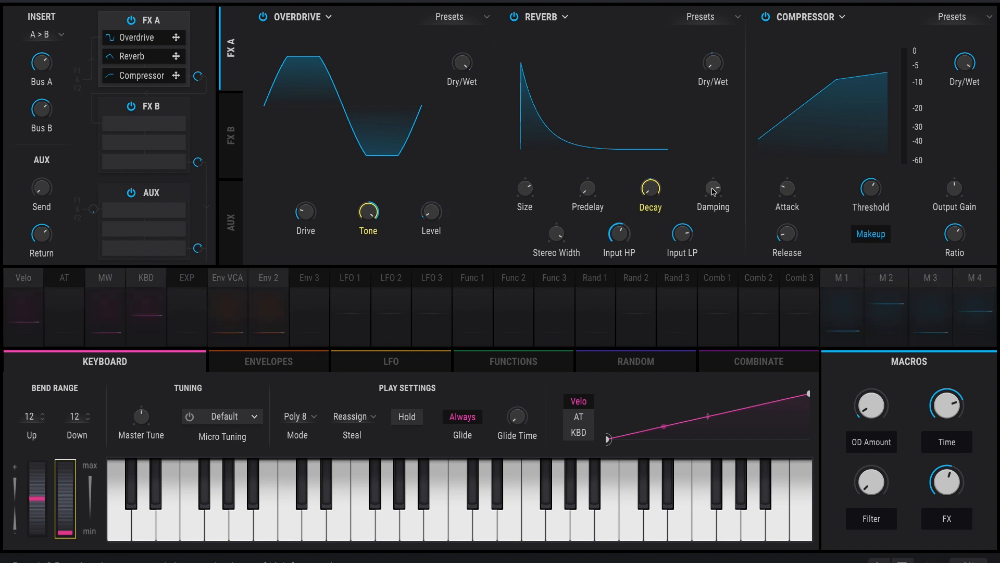
{"action": "left_click", "coordinate": [847, 281]}
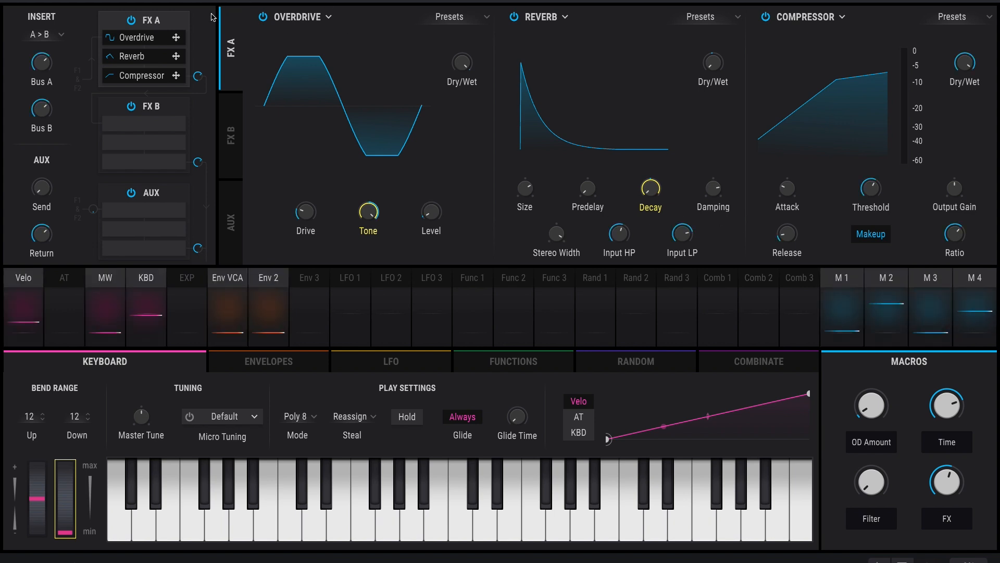
Return to the synth engines and look at the engine types available for Engine 1.
{"action": "left_click", "coordinate": [691, 0]}
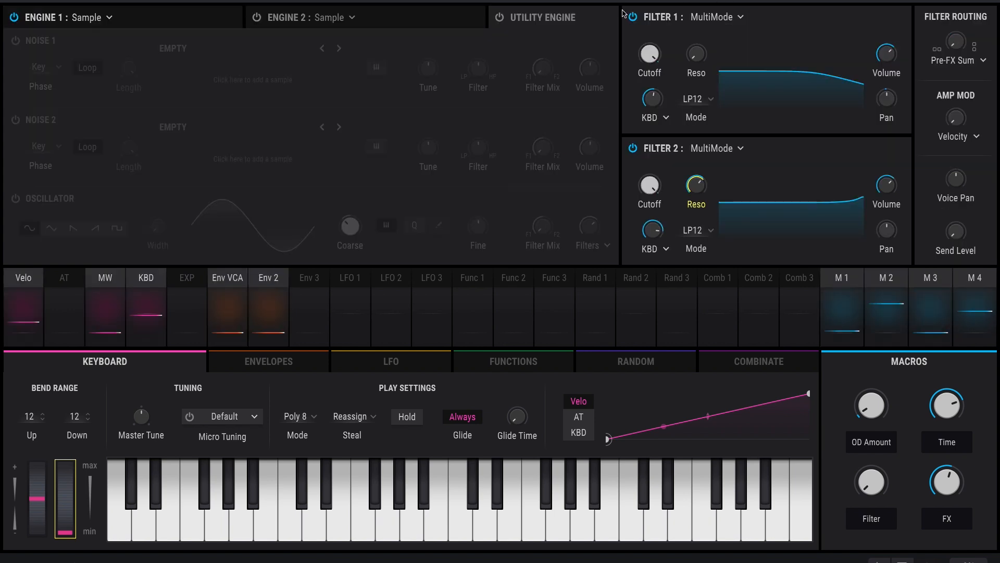
{"action": "left_click", "coordinate": [141, 24]}
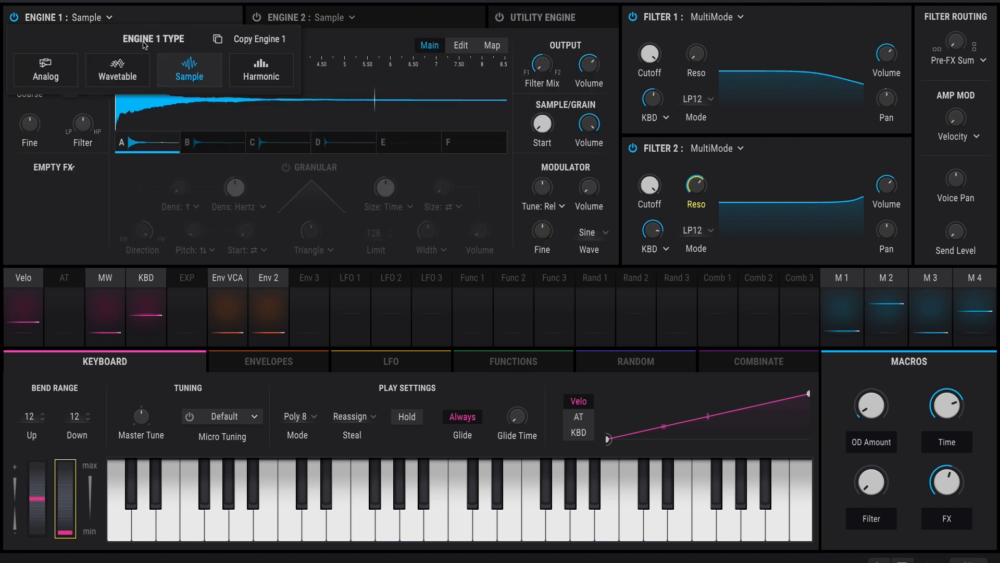
{"action": "left_click", "coordinate": [910, 410]}
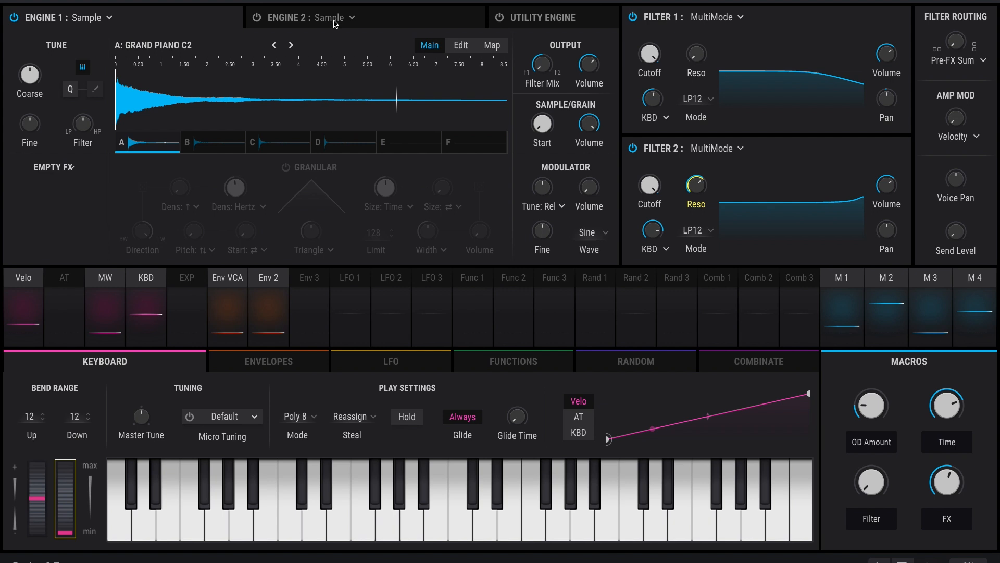
Turn on Engine 2 and change its engine type from Sample to Harmonic.
{"action": "left_click", "coordinate": [256, 21]}
{"action": "left_click", "coordinate": [256, 19]}
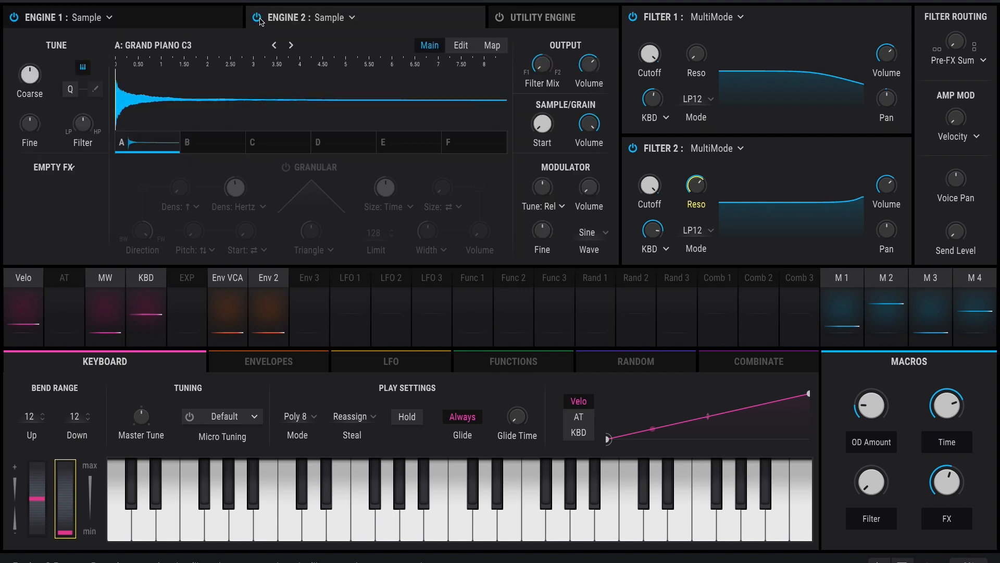
{"action": "left_click", "coordinate": [329, 18]}
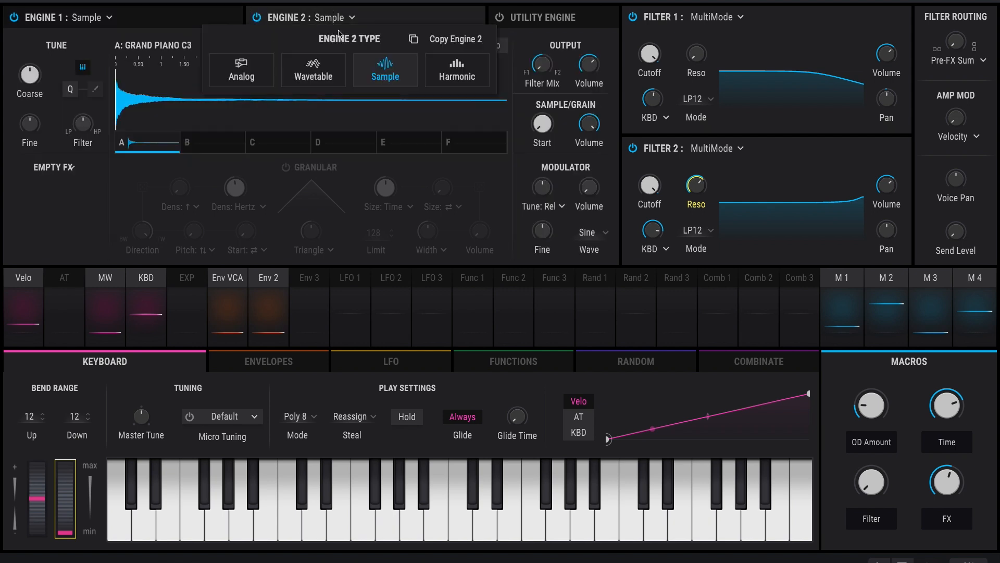
{"action": "left_click", "coordinate": [458, 72]}
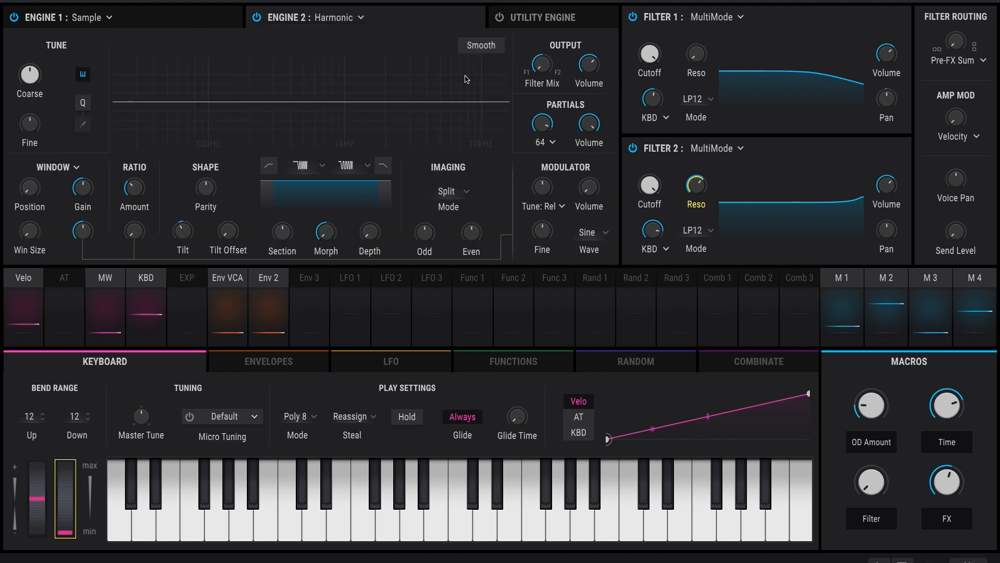
Set Engine 2's partial limit to 256 and switch off Engine 1 to hear the Harmonic engine alone.
{"action": "left_click", "coordinate": [537, 142]}
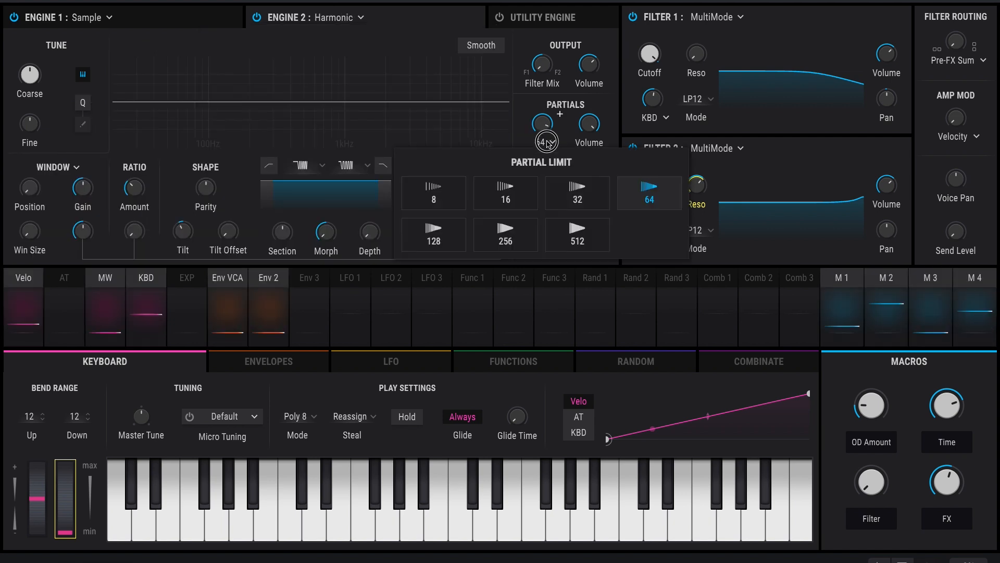
{"action": "left_click", "coordinate": [529, 245]}
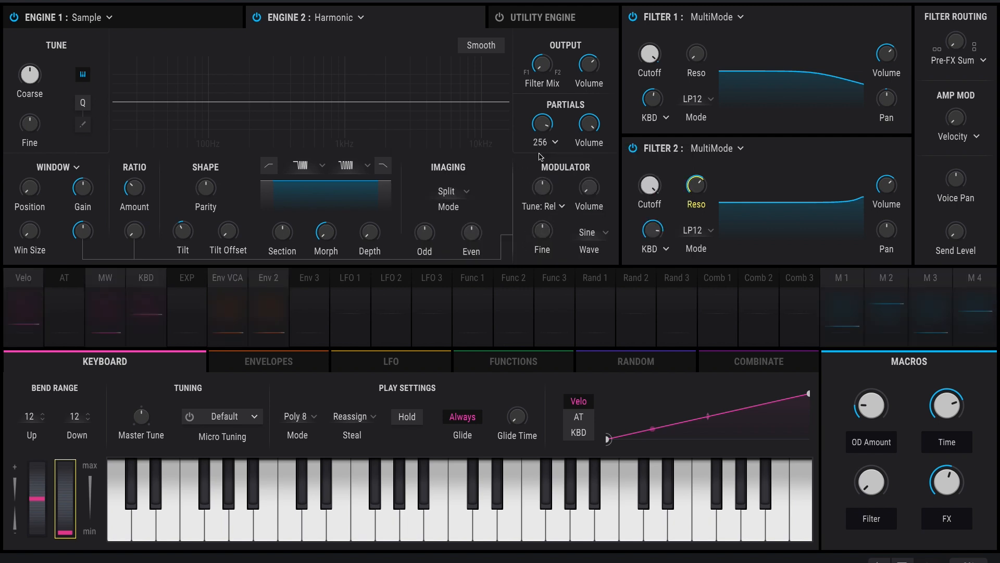
{"action": "left_click", "coordinate": [15, 18]}
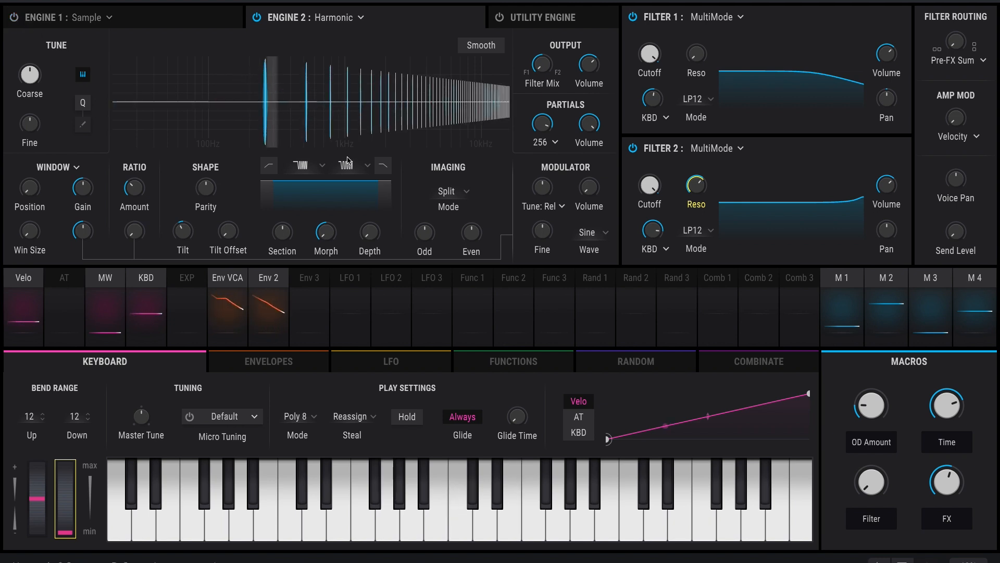
Lower Engine 2's Partials Volume to minimum and assign Env 3 to it with an amount of 0.86, with the envelopes shown.
{"action": "left_click", "coordinate": [284, 367]}
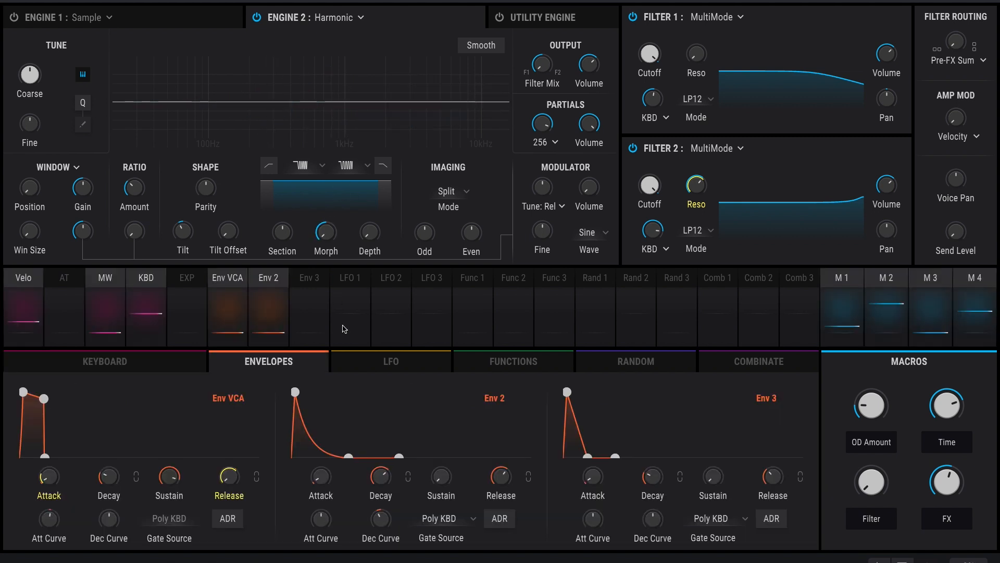
{"action": "left_click_drag", "start_coordinate": [588, 119], "coordinate": [547, 374]}
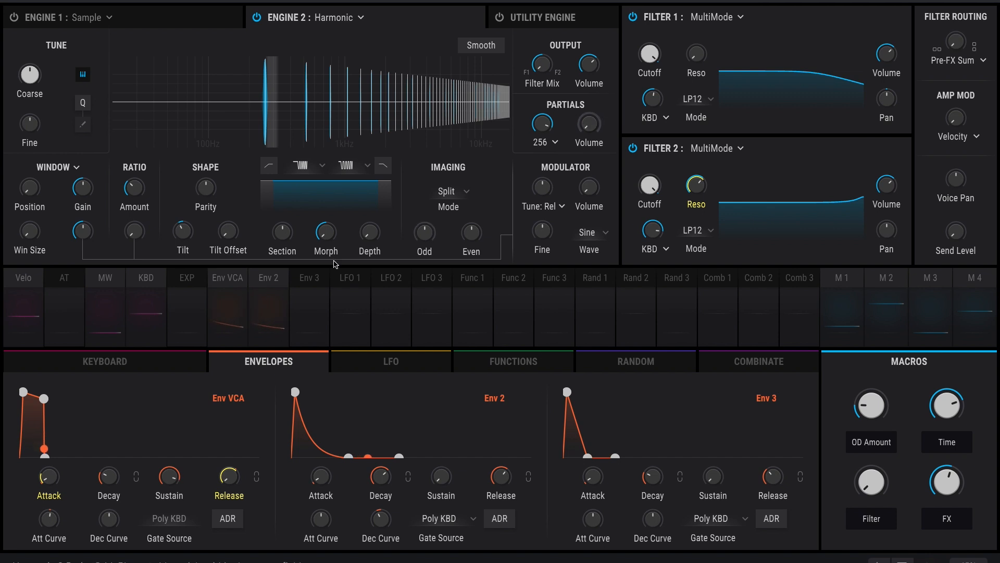
{"action": "left_click", "coordinate": [295, 281]}
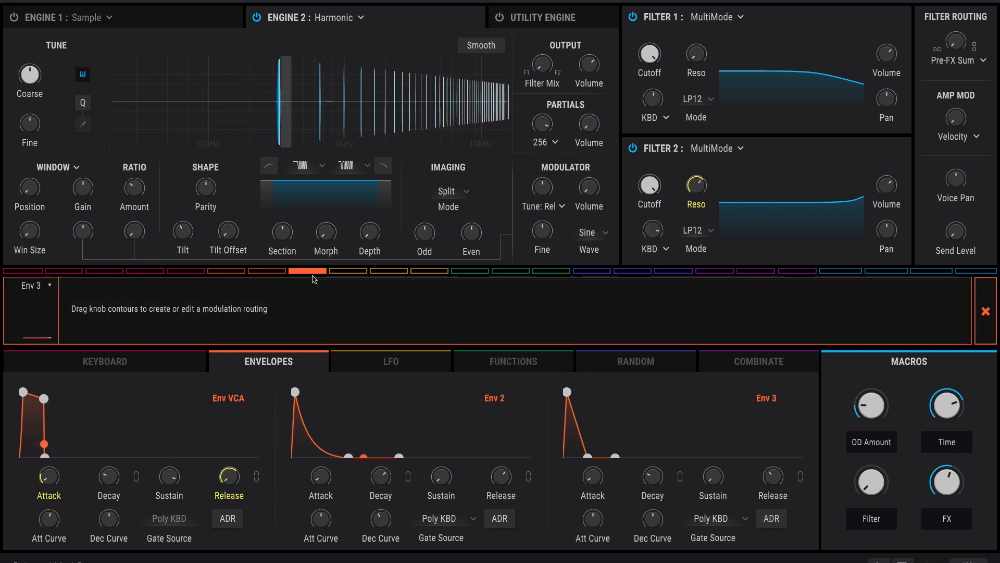
{"action": "left_click_drag", "start_coordinate": [585, 125], "coordinate": [587, 119]}
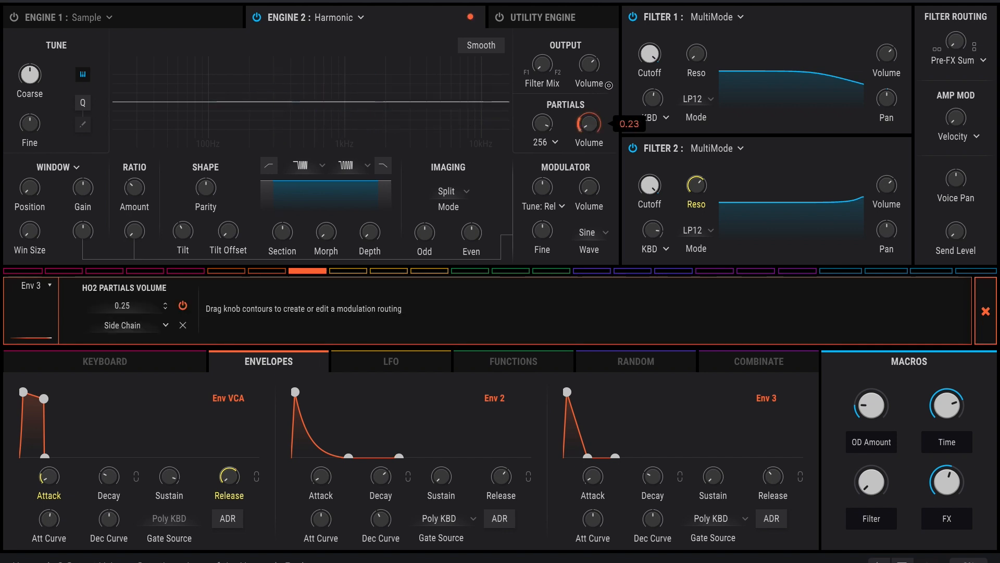
{"action": "left_click_drag", "start_coordinate": [609, 77], "coordinate": [608, 32]}
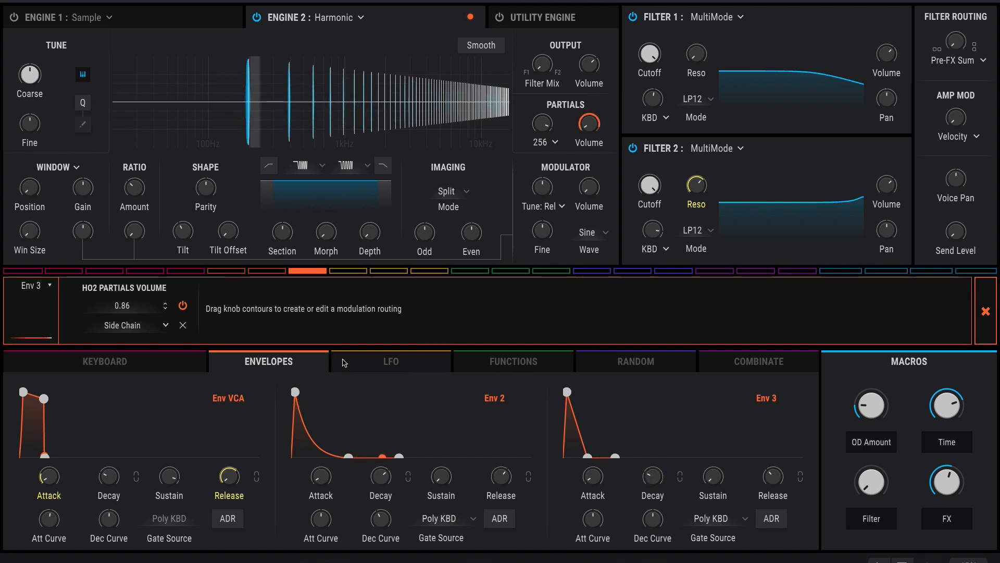
{"action": "left_click", "coordinate": [986, 311]}
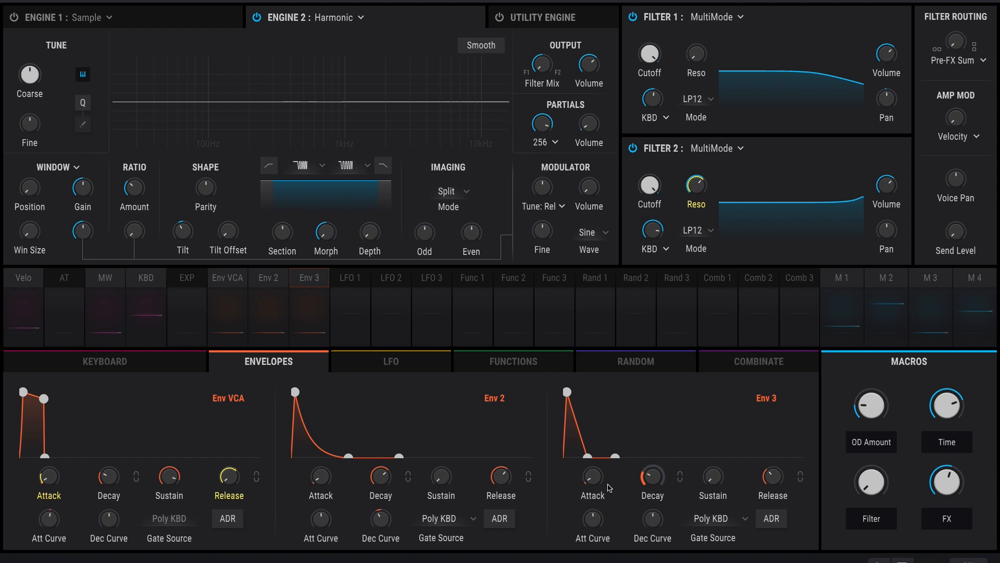
Shape Env 3 with the shortest attack, a slightly longer decay, a release of about 261 ms and a curved decay.
{"action": "left_click_drag", "start_coordinate": [651, 485], "coordinate": [650, 461]}
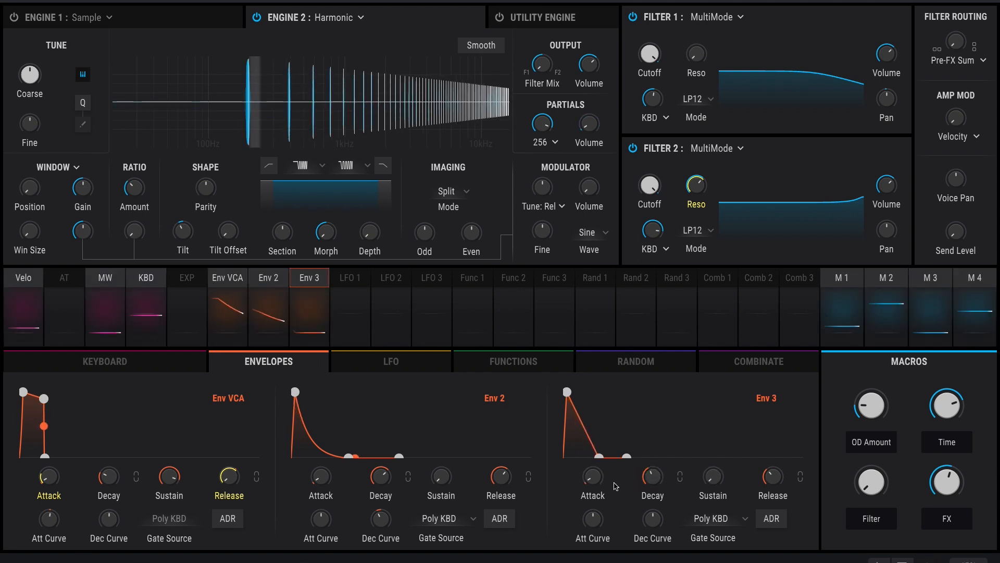
{"action": "left_click_drag", "start_coordinate": [597, 481], "coordinate": [596, 490]}
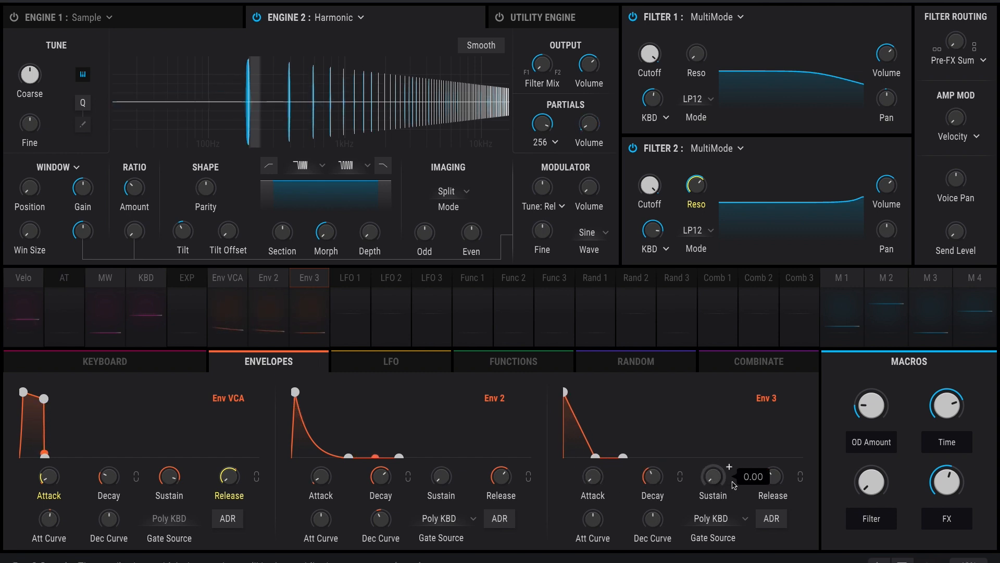
{"action": "left_click_drag", "start_coordinate": [778, 480], "coordinate": [778, 485]}
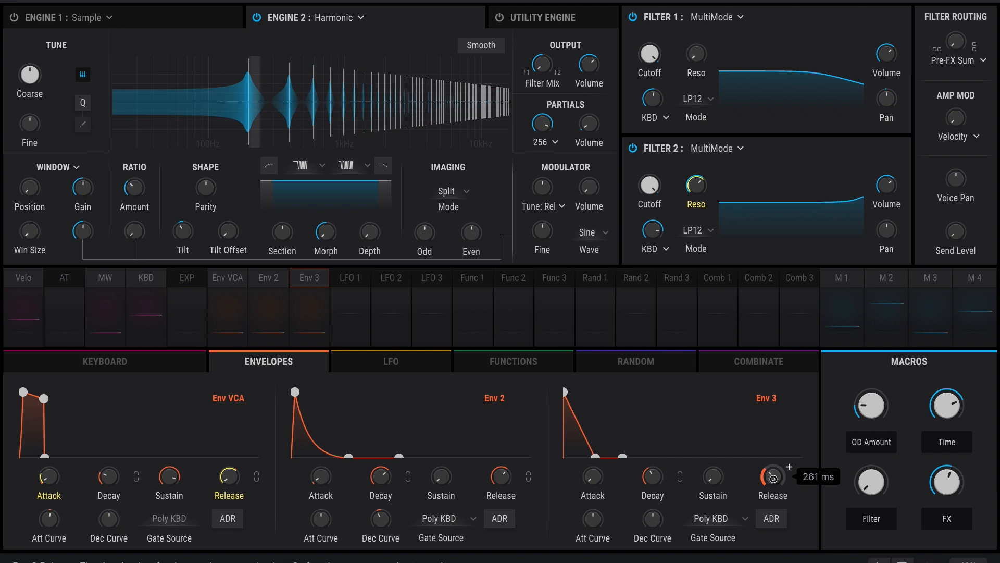
{"action": "mouse_move", "coordinate": [651, 526]}
{"action": "left_mouse_down"}
{"action": "mouse_move", "coordinate": [648, 547]}
{"action": "mouse_move", "coordinate": [651, 505]}
{"action": "mouse_move", "coordinate": [646, 535]}
{"action": "left_mouse_up"}
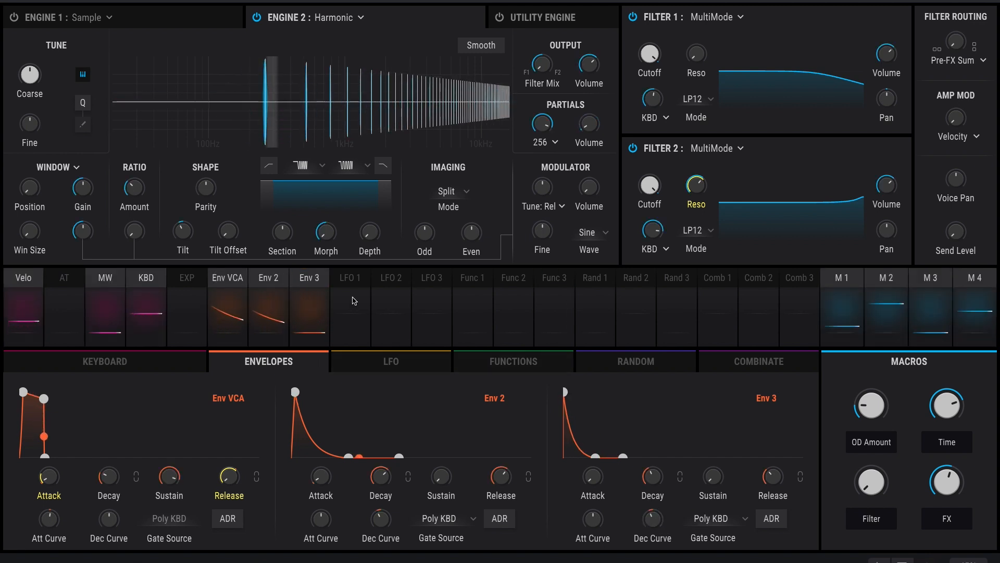
Lower Engine 2's number of partials to minimum and assign Env 3 to it with an amount of 0.45.
{"action": "left_click", "coordinate": [315, 284]}
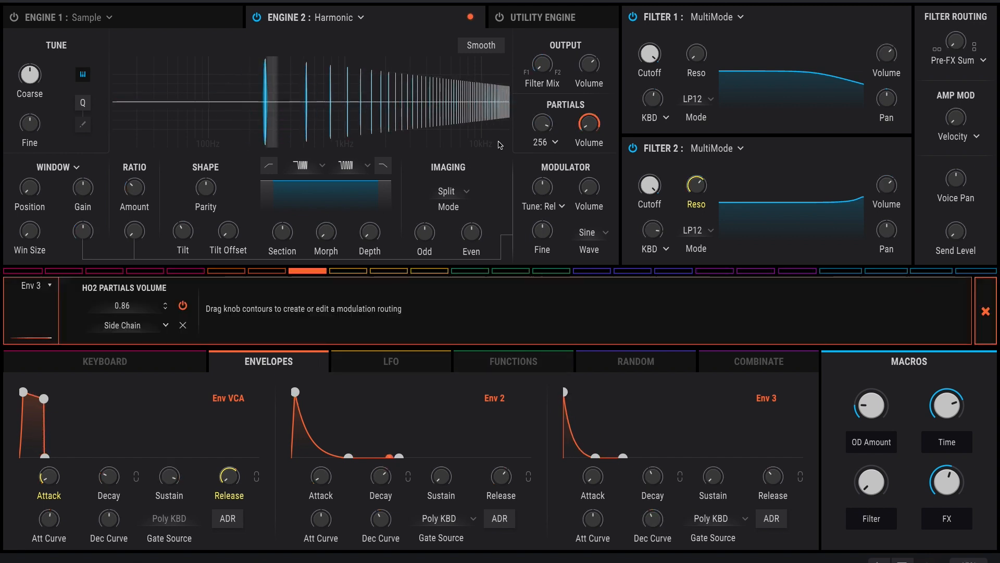
{"action": "mouse_move", "coordinate": [544, 130]}
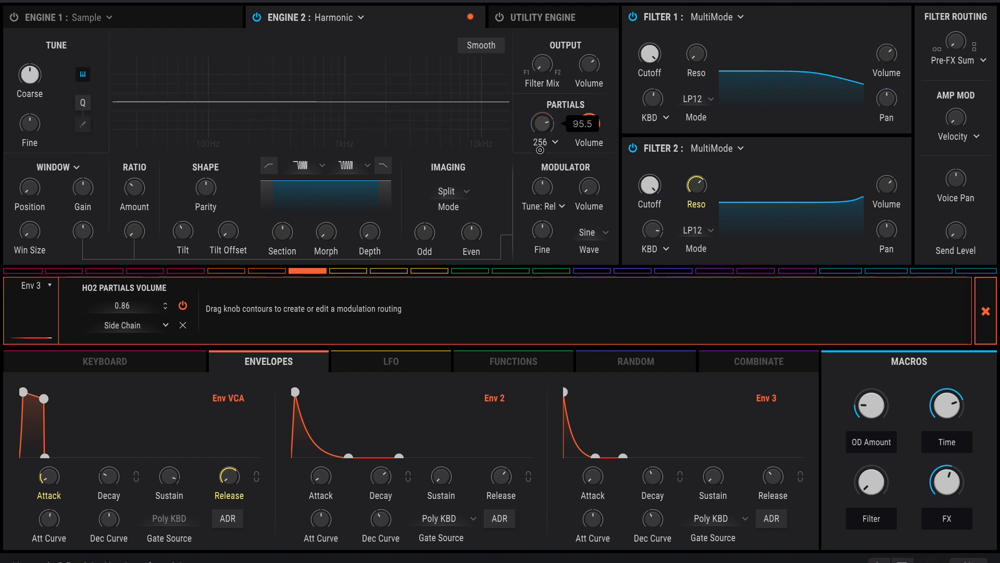
{"action": "left_click_drag", "start_coordinate": [531, 120], "coordinate": [527, 75]}
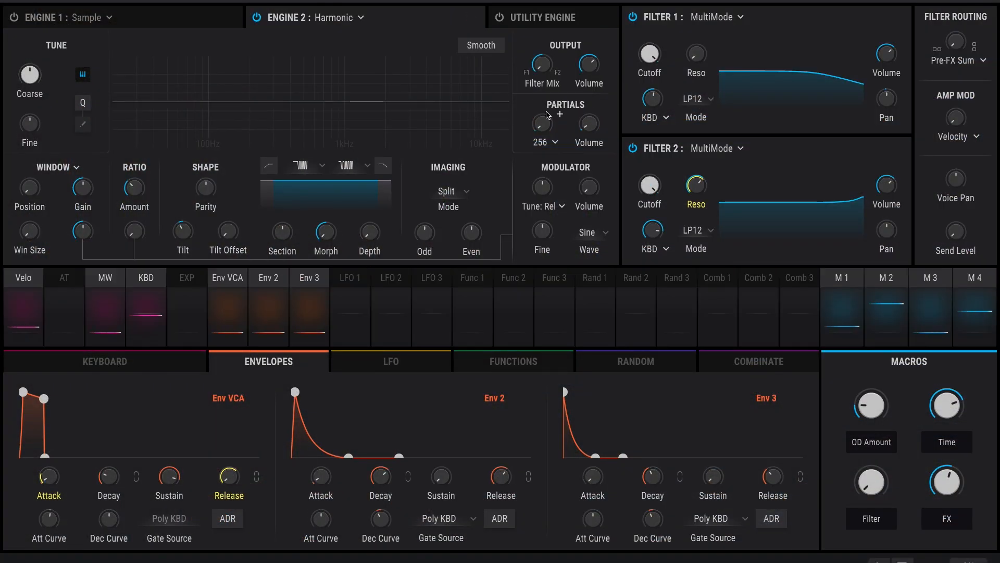
{"action": "left_click", "coordinate": [309, 279]}
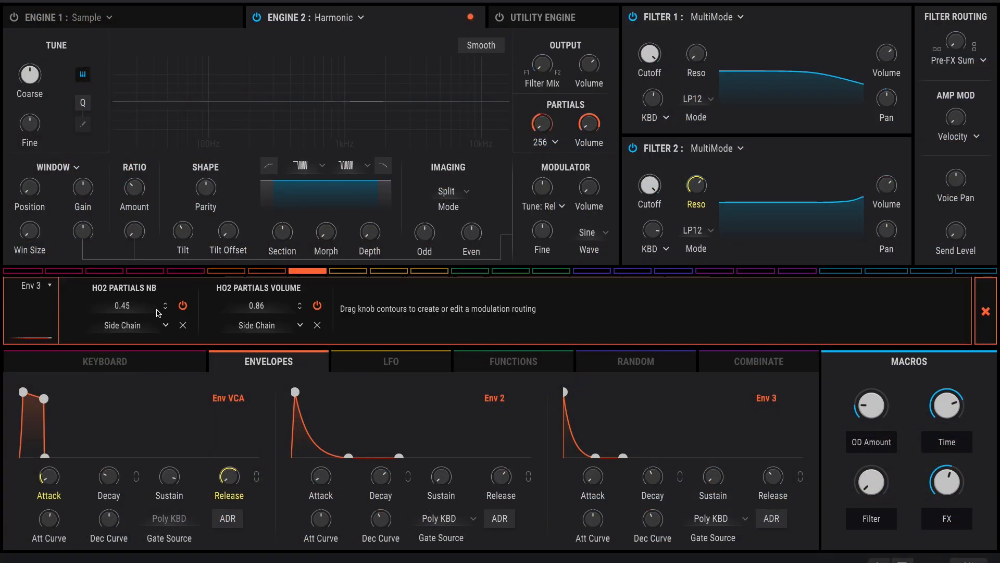
{"action": "mouse_move", "coordinate": [587, 141]}
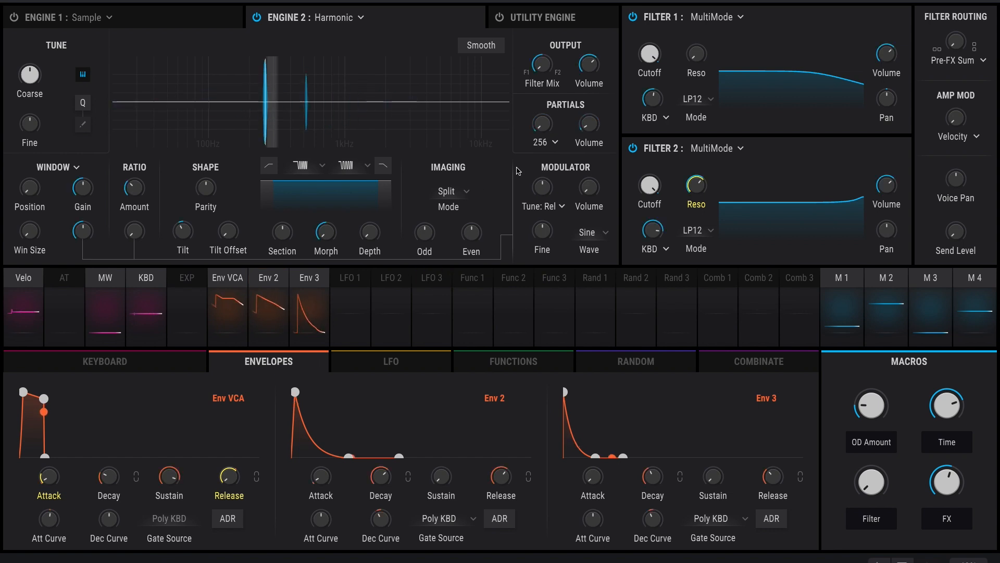
Switch Engine 1 back on and balance Engine 2's output volume against it at about -4.08 dB.
{"action": "mouse_move", "coordinate": [559, 76]}
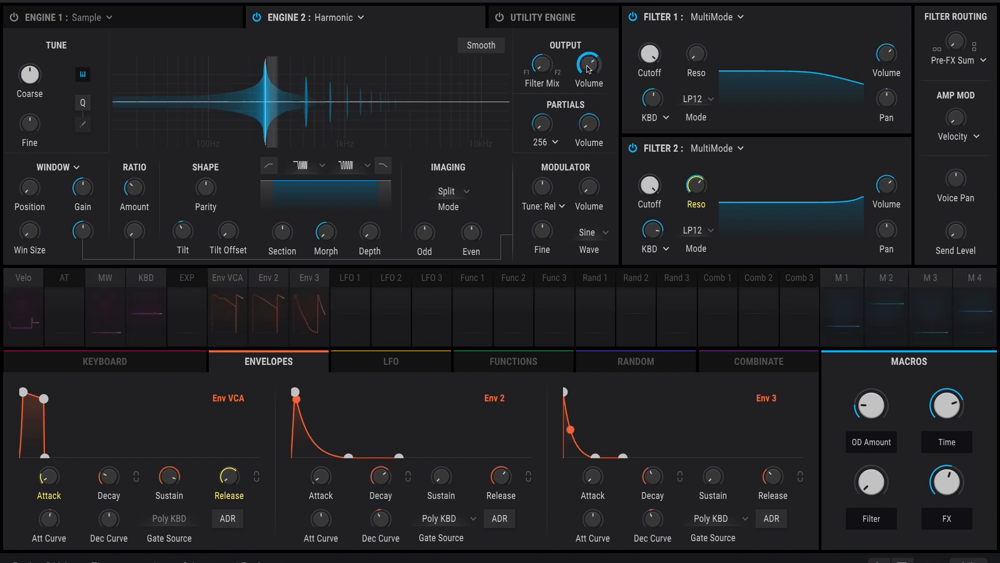
{"action": "left_click_drag", "start_coordinate": [587, 71], "coordinate": [586, 97]}
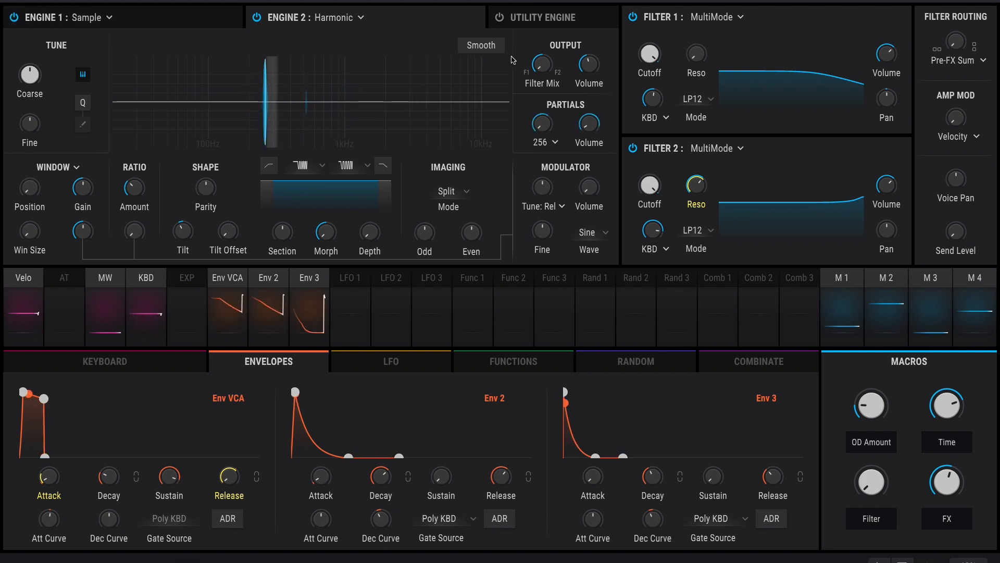
{"action": "left_click_drag", "start_coordinate": [601, 64], "coordinate": [607, 54]}
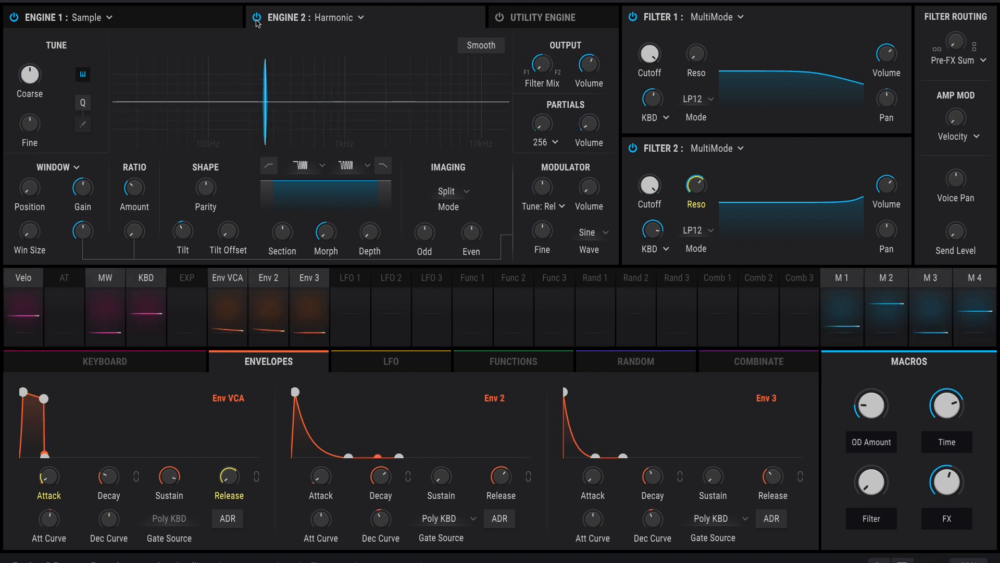
Lower Engine 2's output volume to minimum and assign macro M1 to it with an amount of 0.77.
{"action": "mouse_move", "coordinate": [595, 64]}
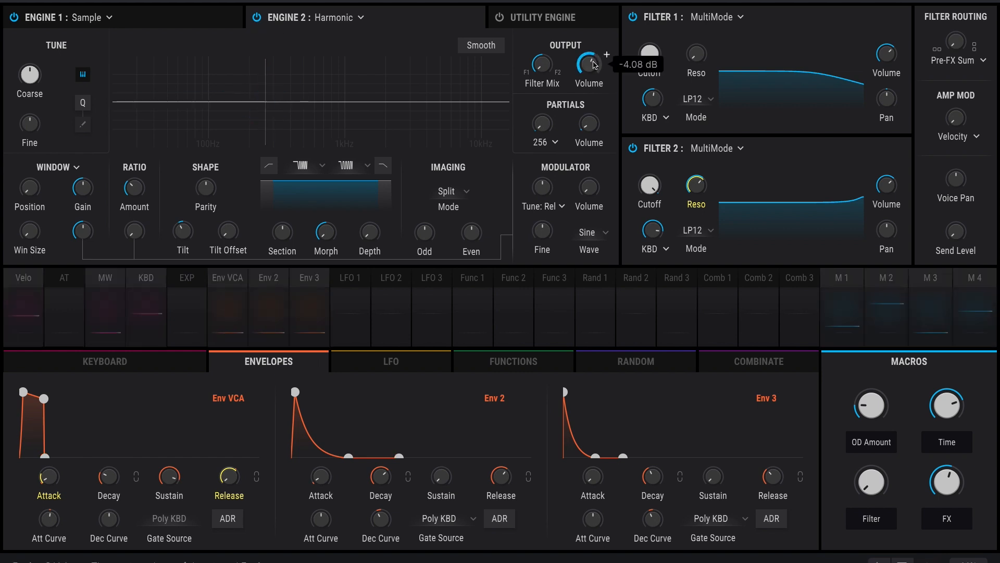
{"action": "left_click_drag", "start_coordinate": [592, 68], "coordinate": [597, 228]}
{"action": "left_click", "coordinate": [851, 284]}
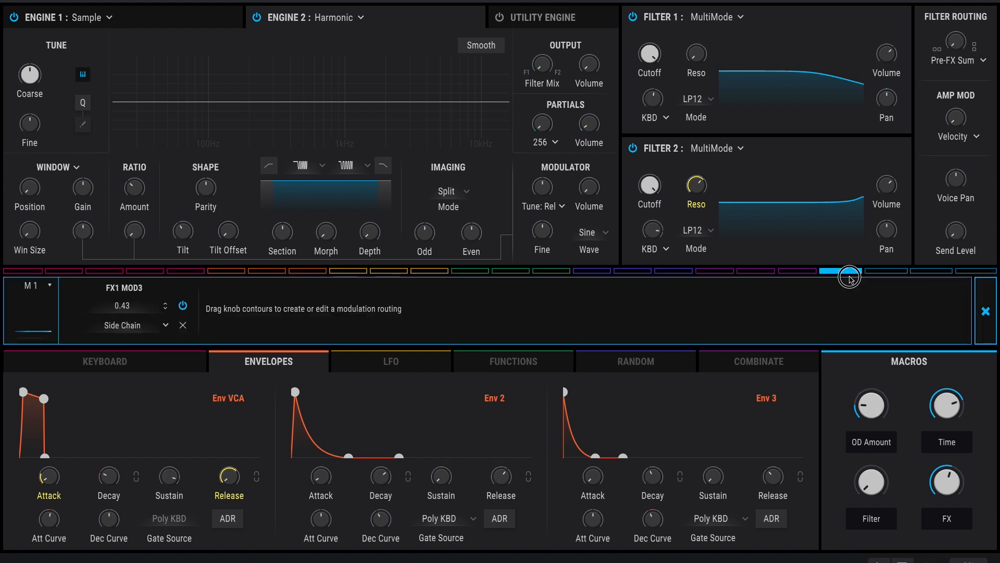
{"action": "mouse_move", "coordinate": [577, 62]}
{"action": "left_click_drag", "start_coordinate": [577, 62], "coordinate": [576, 34]}
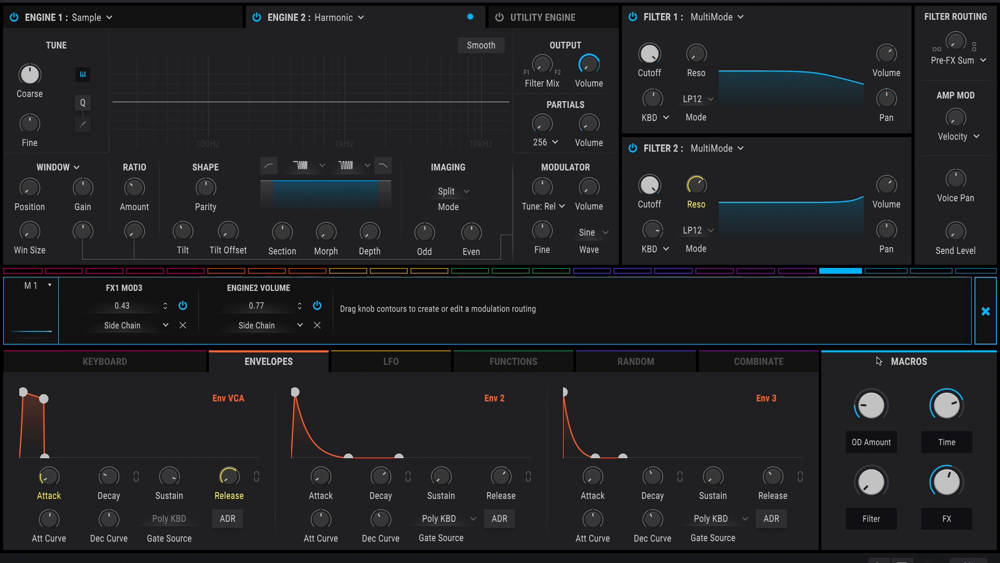
{"action": "left_click", "coordinate": [985, 311]}
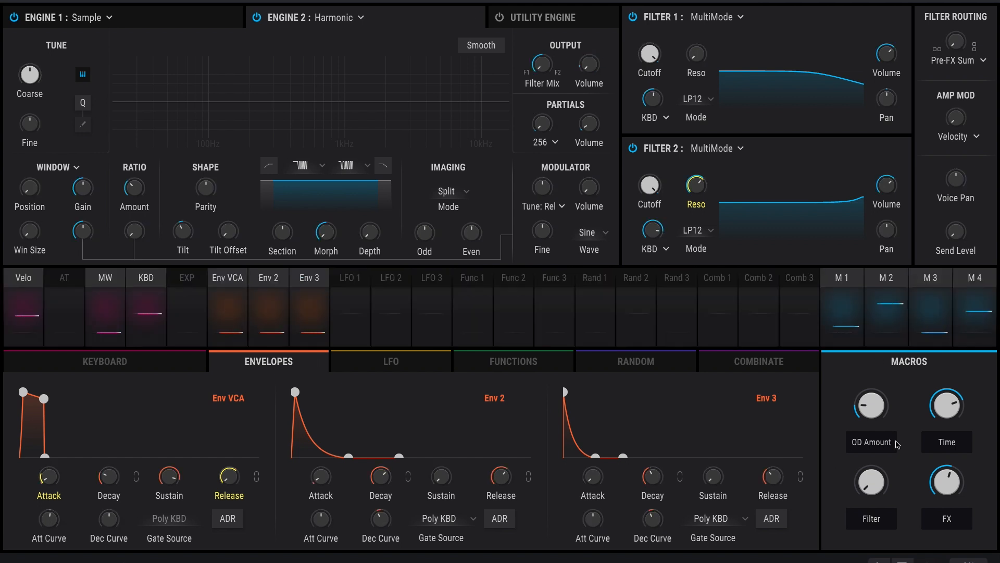
Rename the OD Amount macro to Harmonics.
{"action": "double_click", "coordinate": [871, 439]}
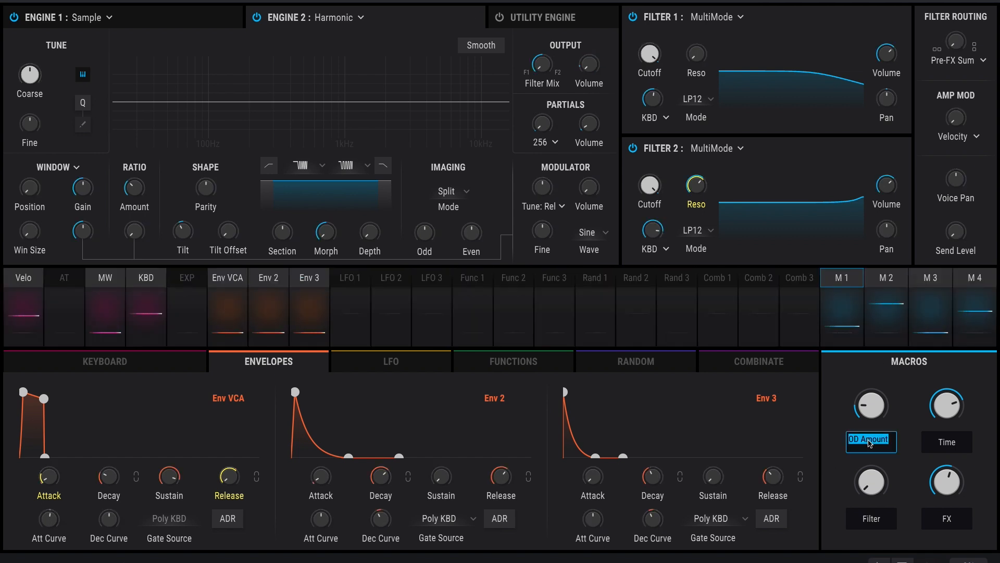
{"action": "type", "text": "OD"}
{"action": "type", "text": "Harmonics"}
{"action": "key", "text": "Return"}
Sweep the Harmonics macro down to a low setting and up to about 0.816 to hear Engine 2 blend in.
{"action": "mouse_move", "coordinate": [880, 417]}
{"action": "left_click_drag", "start_coordinate": [875, 422], "coordinate": [868, 464]}
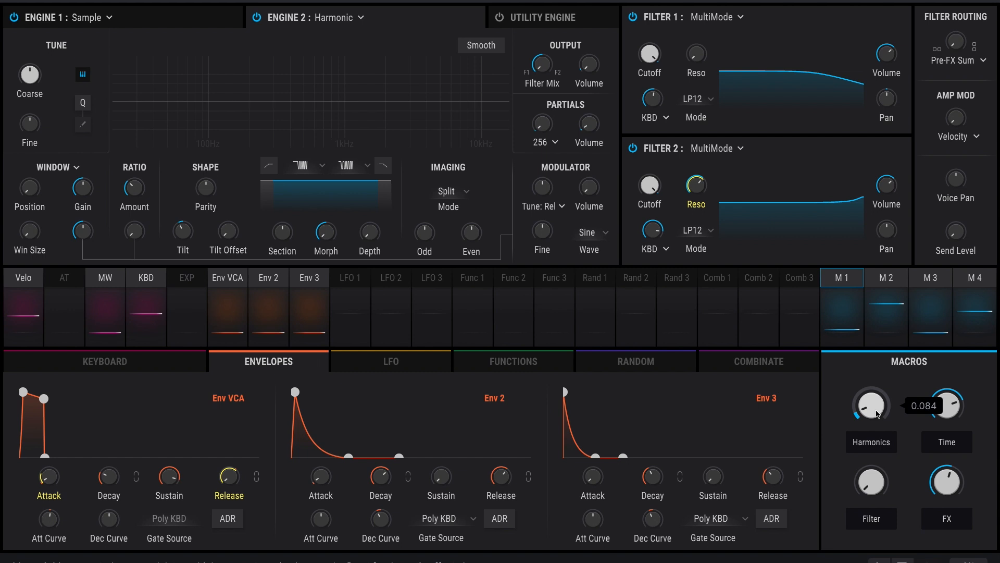
{"action": "left_click_drag", "start_coordinate": [877, 414], "coordinate": [875, 307]}
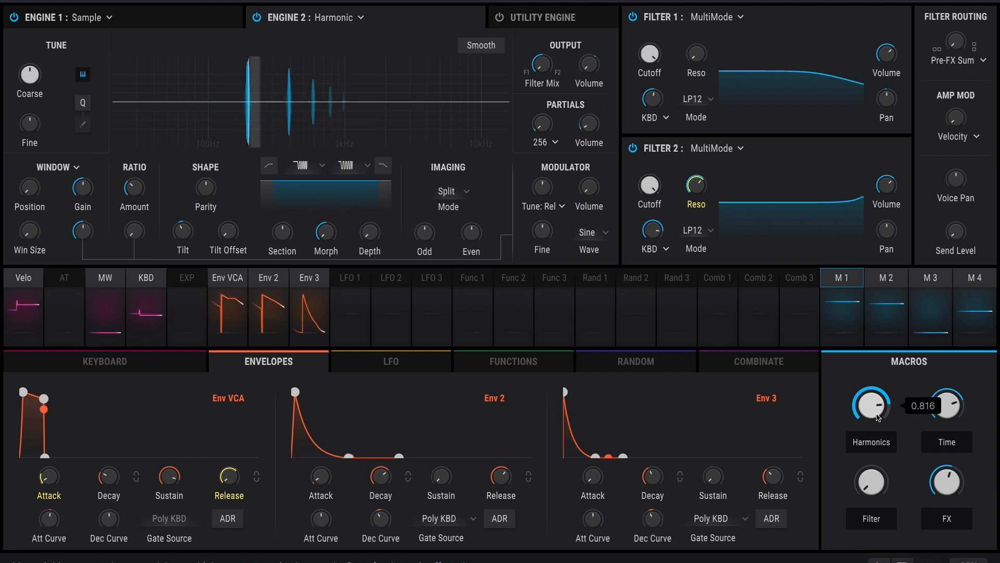
Review macro M1's Overdrive Level and Engine 2 Volume routings in the effects and synth views, and lower the Harmonics macro.
{"action": "scroll", "coordinate": [878, 417], "scroll_direction": "down", "scroll_amount": 10}
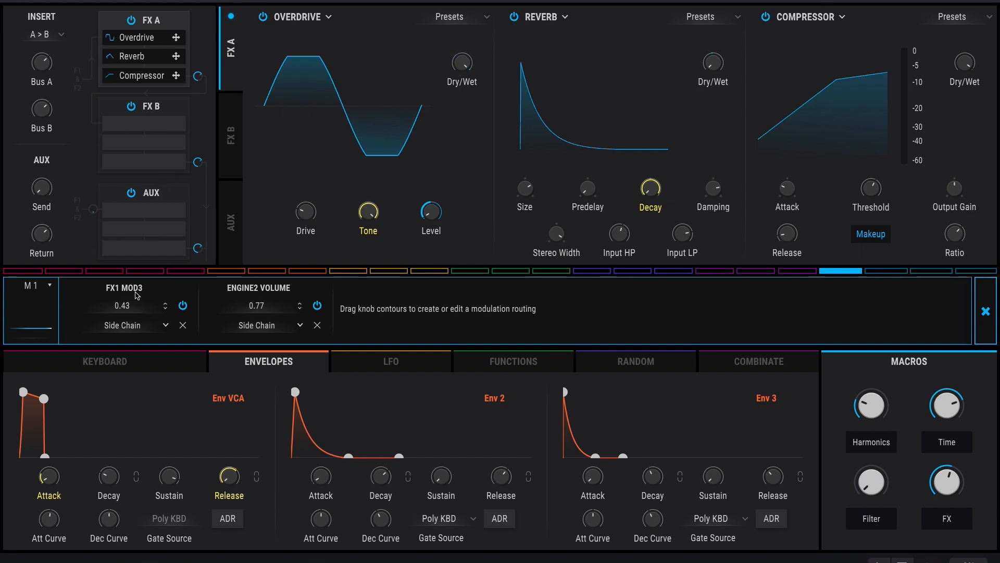
{"action": "mouse_move", "coordinate": [446, 212]}
{"action": "left_click", "coordinate": [556, 0]}
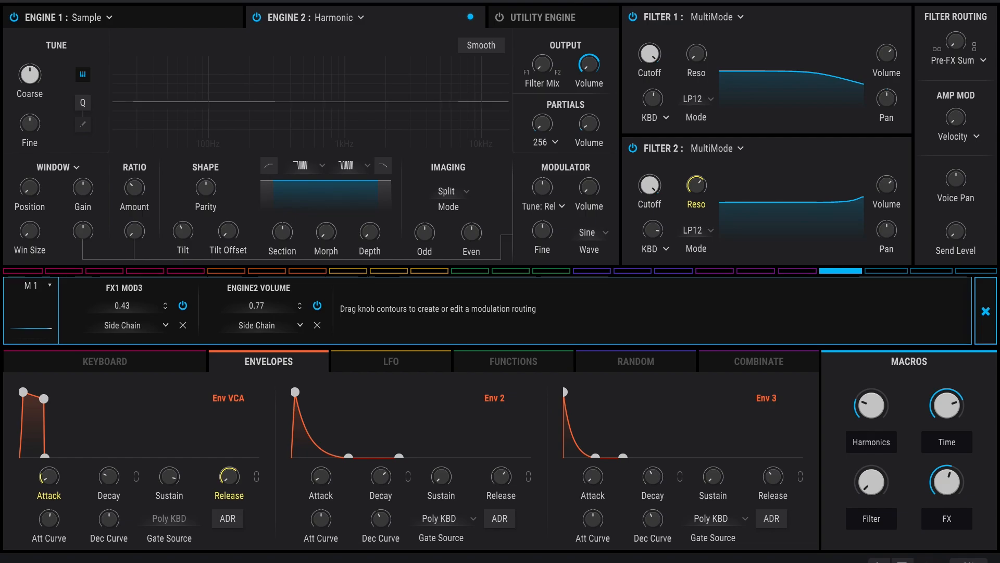
{"action": "left_click", "coordinate": [594, 1]}
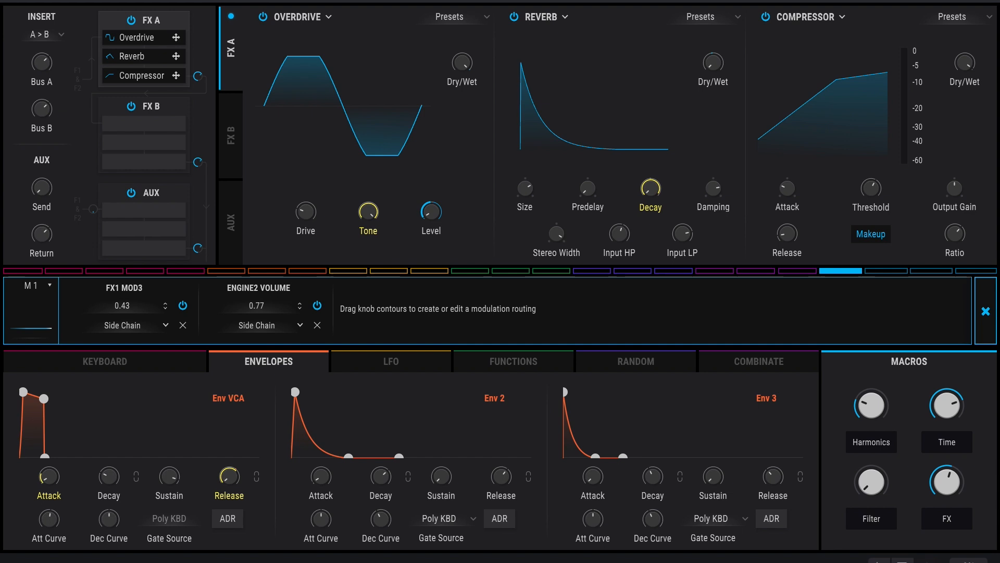
{"action": "mouse_move", "coordinate": [870, 404]}
{"action": "scroll", "coordinate": [869, 403], "scroll_direction": "down", "scroll_amount": 4}
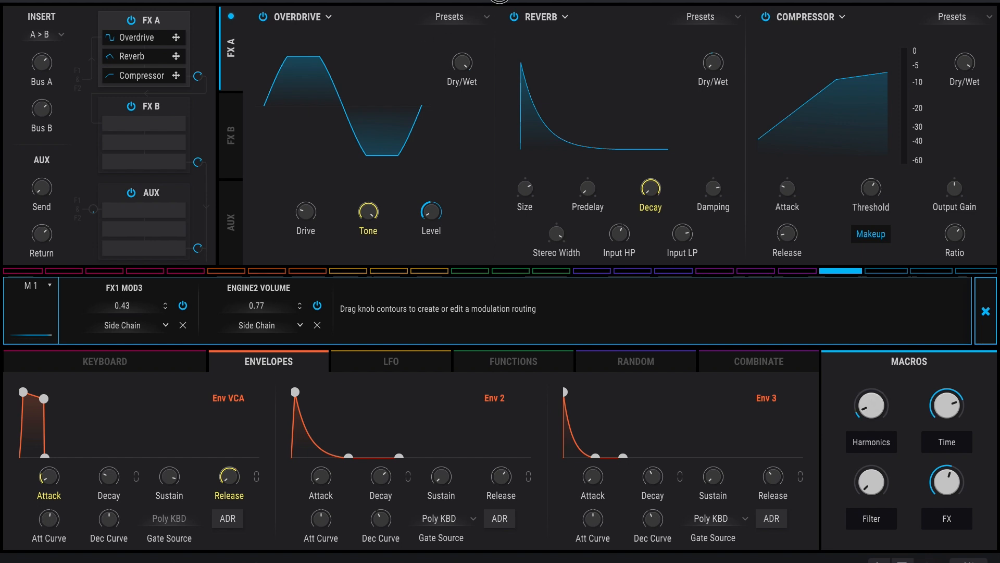
Load a Brass & Winds preset that uses the Kaval Flute sample in Engine 2.
{"action": "left_click", "coordinate": [499, 1]}
{"action": "mouse_move", "coordinate": [491, 39]}
{"action": "left_click", "coordinate": [628, 43]}
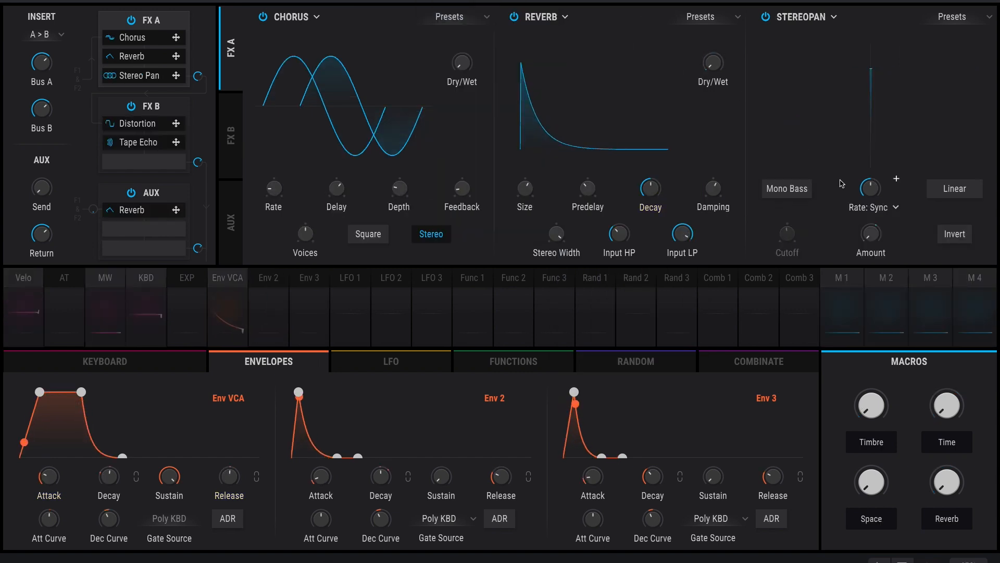
Examine macro M1's routings to Engine 2 filter mix, Engine 2 volume, Filter 1 cutoff and resonance while sweeping the Timbre macro.
{"action": "left_click", "coordinate": [841, 276]}
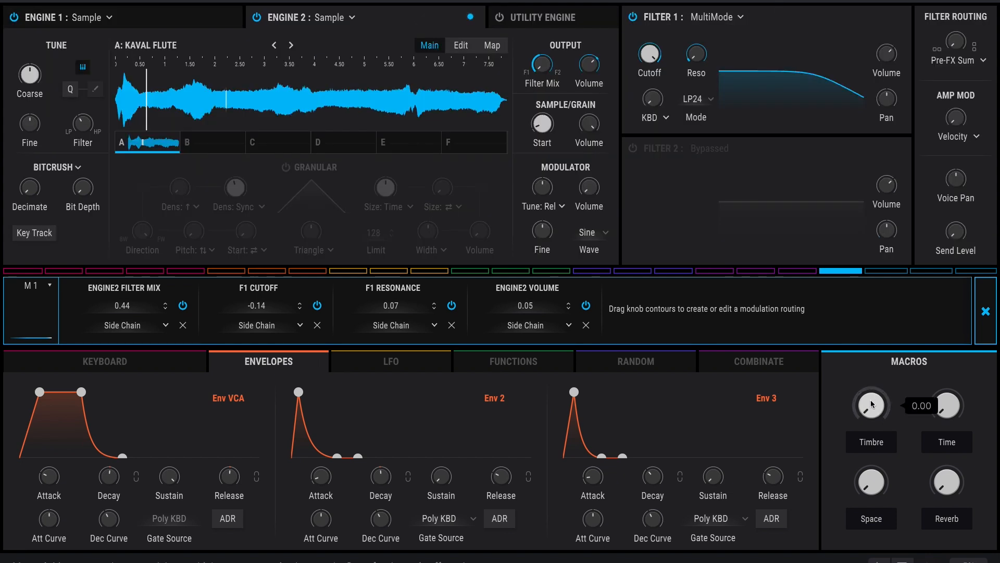
{"action": "mouse_move", "coordinate": [873, 404]}
{"action": "left_mouse_down"}
{"action": "mouse_move", "coordinate": [869, 289]}
{"action": "mouse_move", "coordinate": [856, 320]}
{"action": "mouse_move", "coordinate": [854, 370]}
{"action": "mouse_move", "coordinate": [870, 404]}
{"action": "left_mouse_up"}
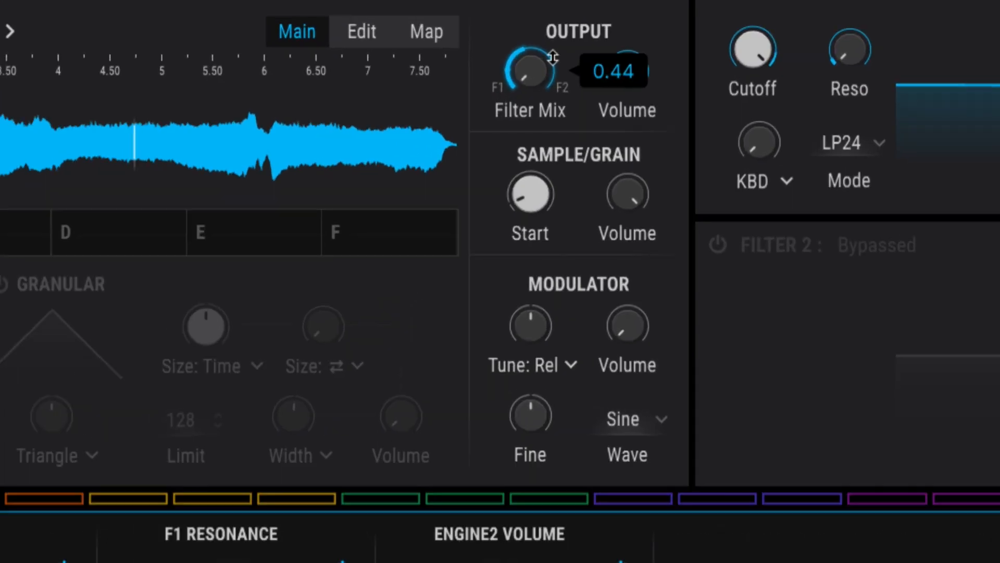
{"action": "mouse_move", "coordinate": [548, 61]}
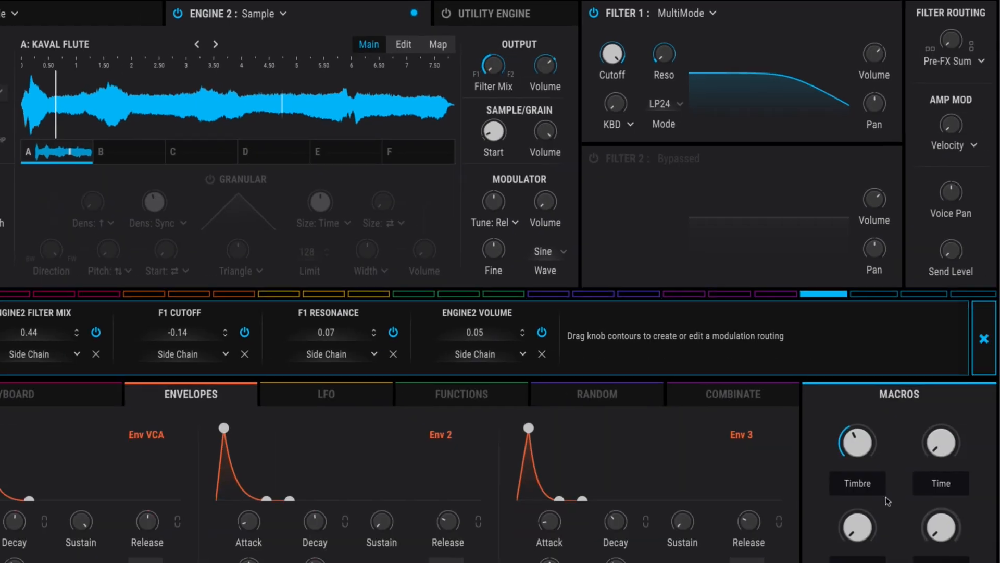
{"action": "left_click_drag", "start_coordinate": [858, 455], "coordinate": [858, 421]}
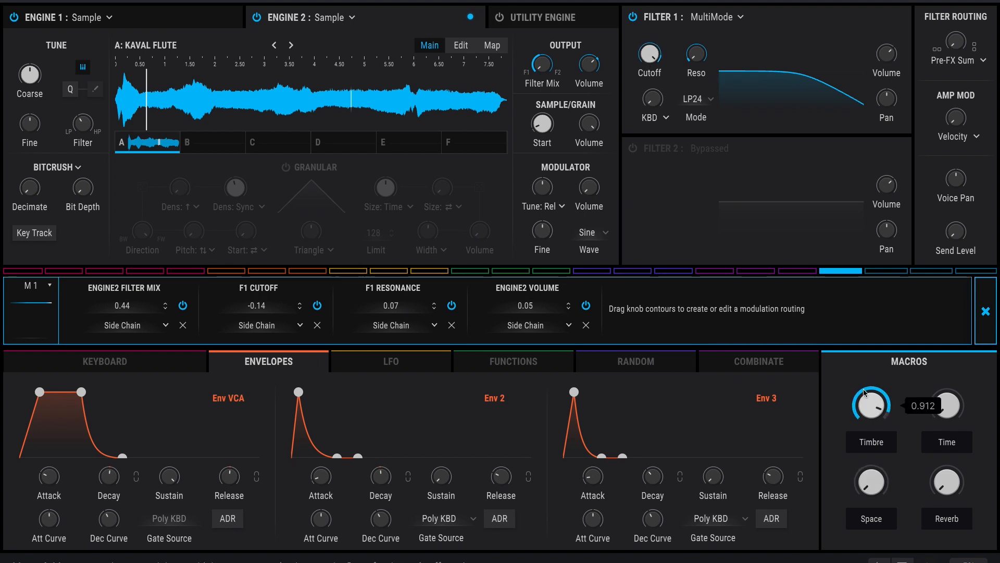
{"action": "left_click_drag", "start_coordinate": [864, 393], "coordinate": [859, 158]}
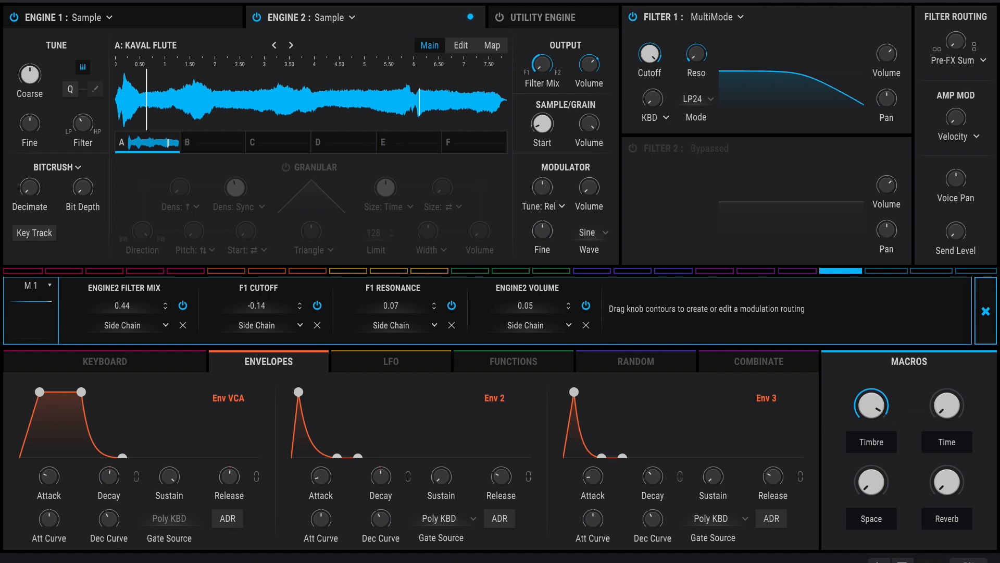
Load the Default preset from the Template category.
{"action": "left_click", "coordinate": [485, 0]}
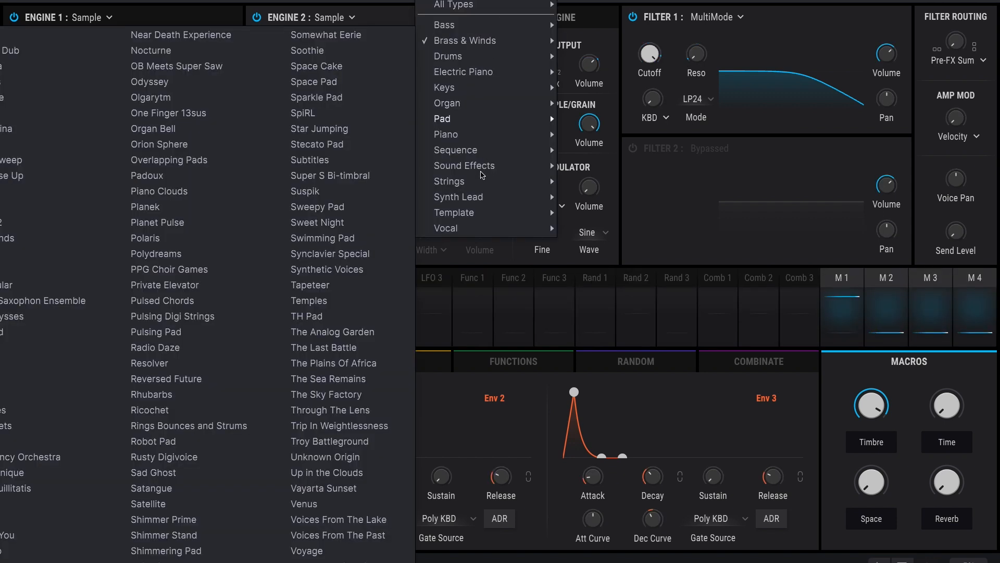
{"action": "mouse_move", "coordinate": [469, 217]}
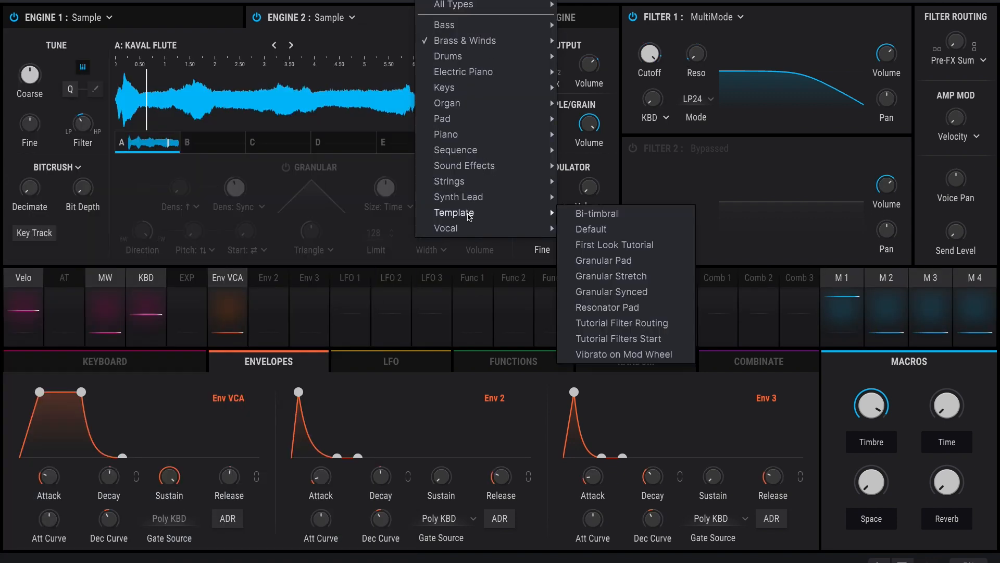
{"action": "left_click", "coordinate": [603, 232]}
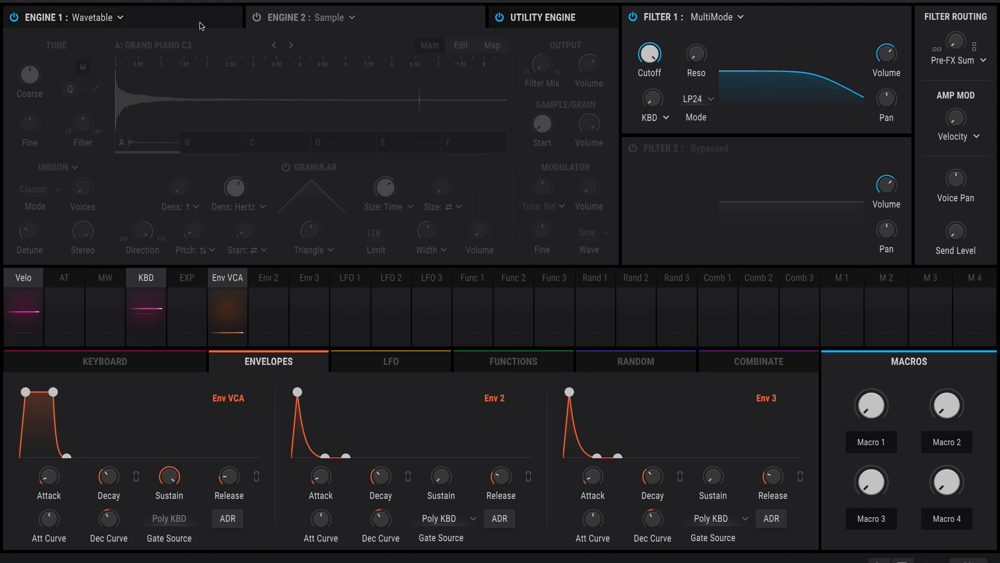
Morph Engine 1's Basic Waveforms wavetable to a position between triangle and sawtooth, and switch its display to 2D.
{"action": "left_click", "coordinate": [166, 21]}
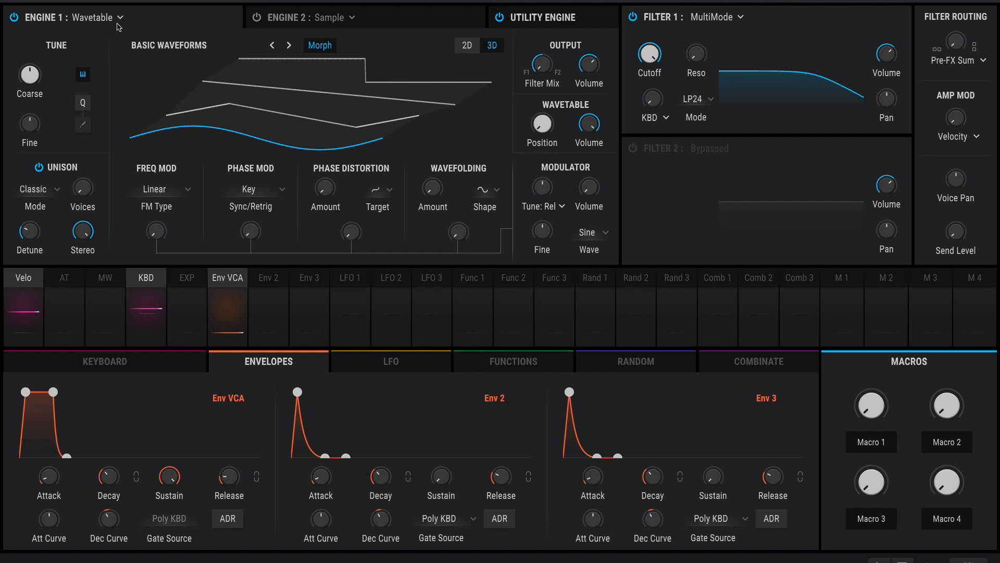
{"action": "left_click_drag", "start_coordinate": [251, 121], "coordinate": [266, 0]}
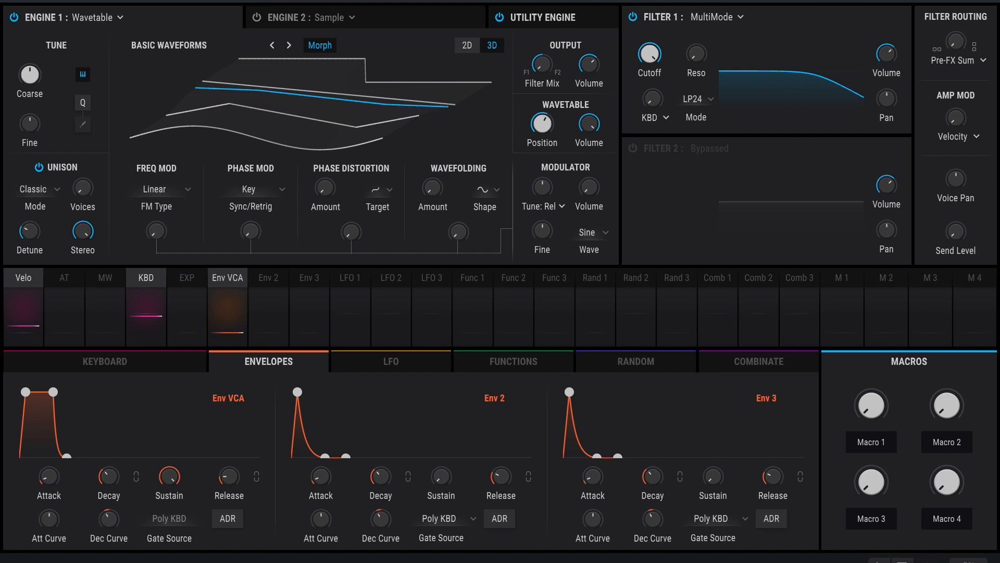
{"action": "left_click", "coordinate": [467, 43]}
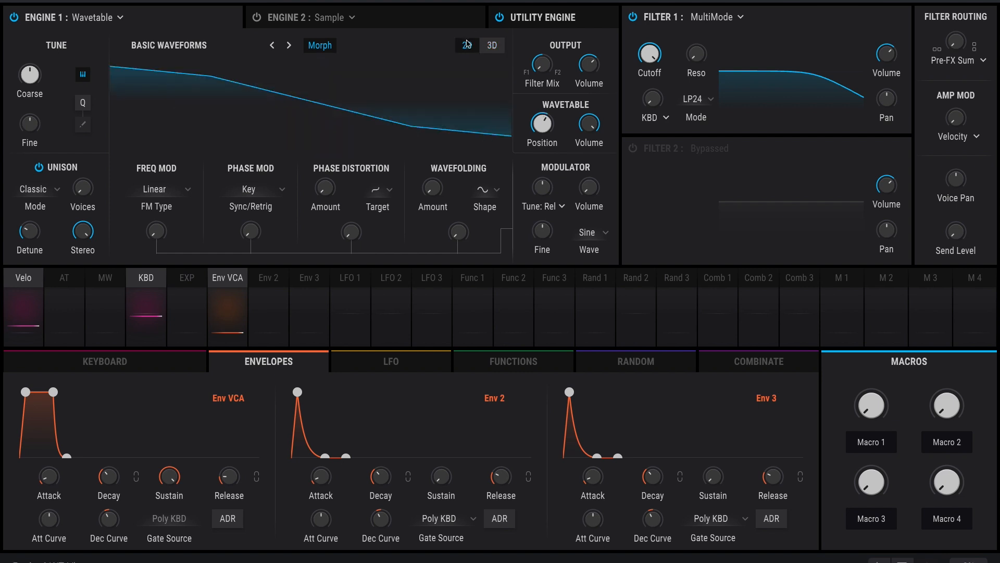
{"action": "mouse_move", "coordinate": [243, 89]}
{"action": "left_mouse_down"}
{"action": "mouse_move", "coordinate": [254, 95]}
{"action": "mouse_move", "coordinate": [246, 110]}
{"action": "mouse_move", "coordinate": [255, 92]}
{"action": "left_mouse_up"}
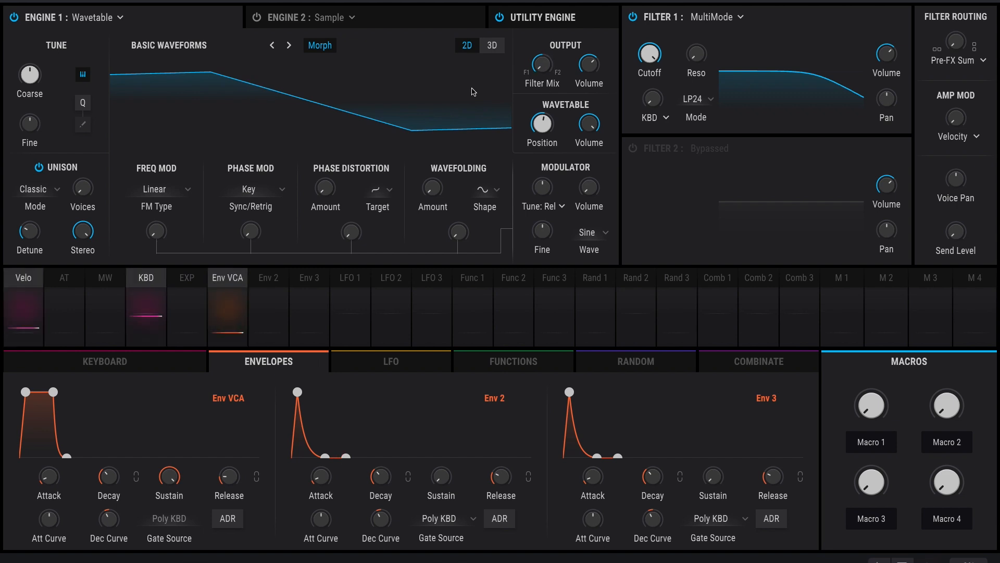
Change Filter 1 to the Jup-8 type in LP12 mode.
{"action": "left_click", "coordinate": [724, 17]}
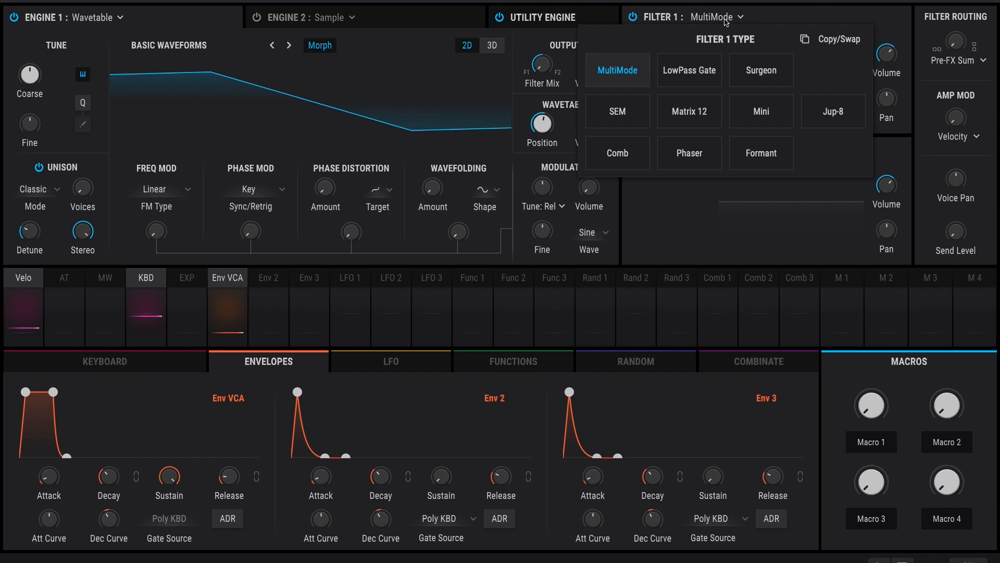
{"action": "left_click", "coordinate": [831, 110]}
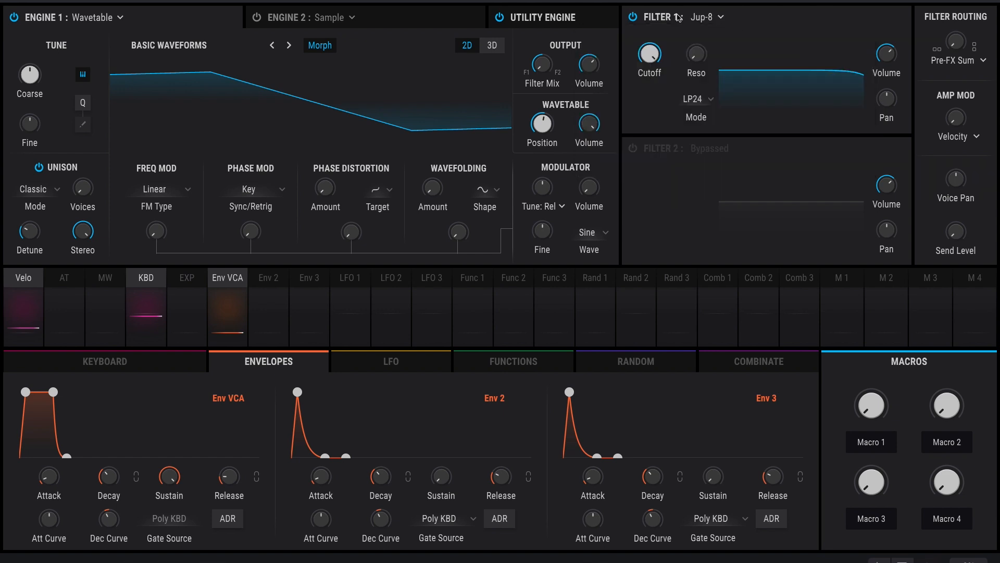
{"action": "left_click", "coordinate": [695, 100]}
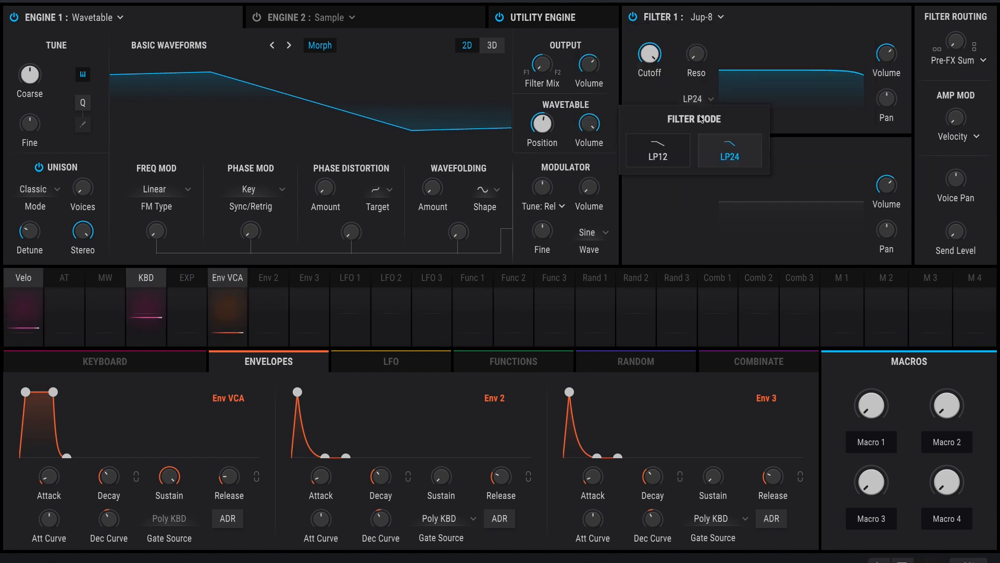
{"action": "left_click", "coordinate": [660, 152]}
Sweep Filter 1's cutoff down from fully open to about 502 Hz, and raise it slightly.
{"action": "mouse_move", "coordinate": [650, 56]}
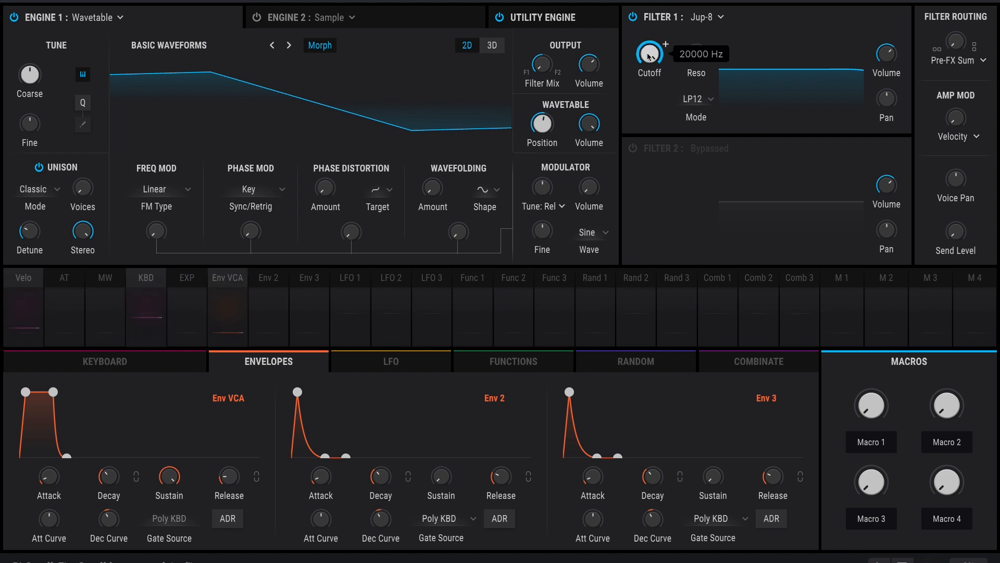
{"action": "left_click_drag", "start_coordinate": [649, 57], "coordinate": [649, 99]}
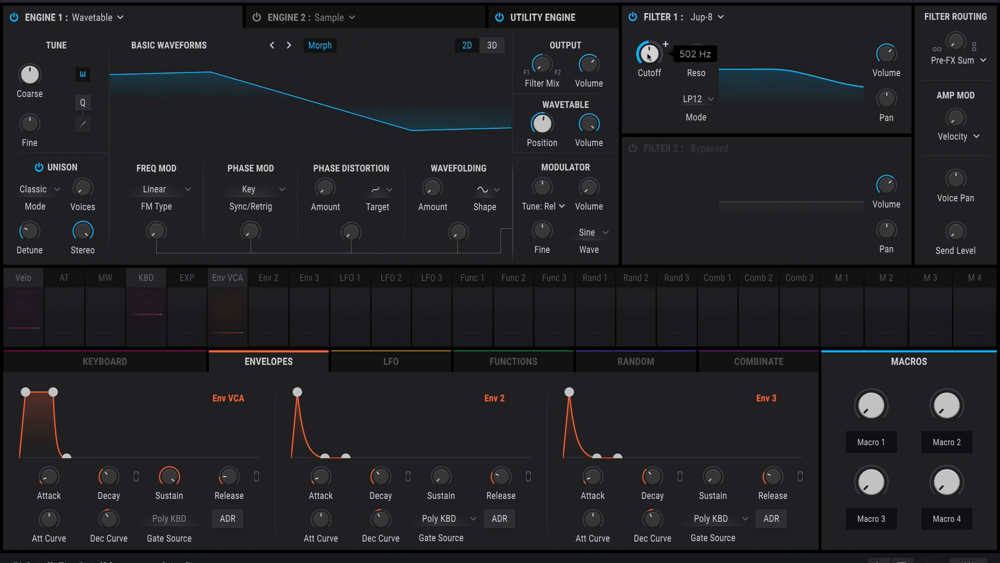
{"action": "left_click_drag", "start_coordinate": [649, 53], "coordinate": [651, 34]}
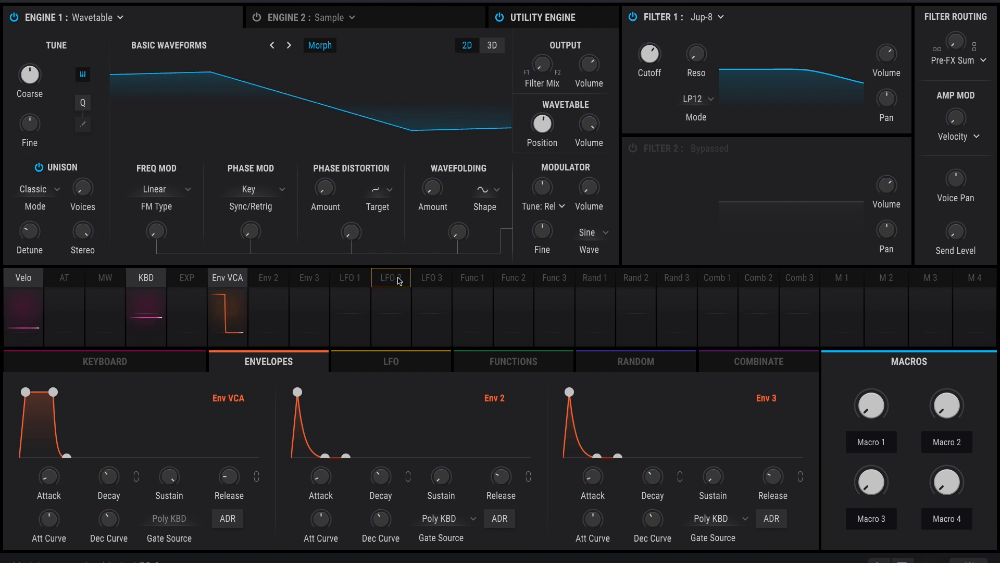
Assign LFO 1 to Filter 1's cutoff with a modulation amount of about 0.38.
{"action": "left_click", "coordinate": [339, 284]}
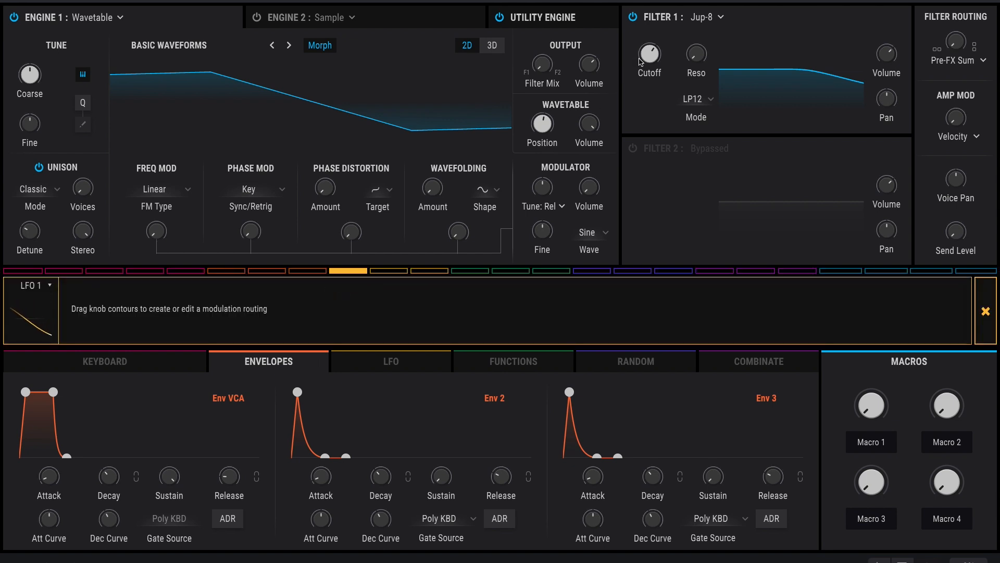
{"action": "left_click", "coordinate": [985, 311]}
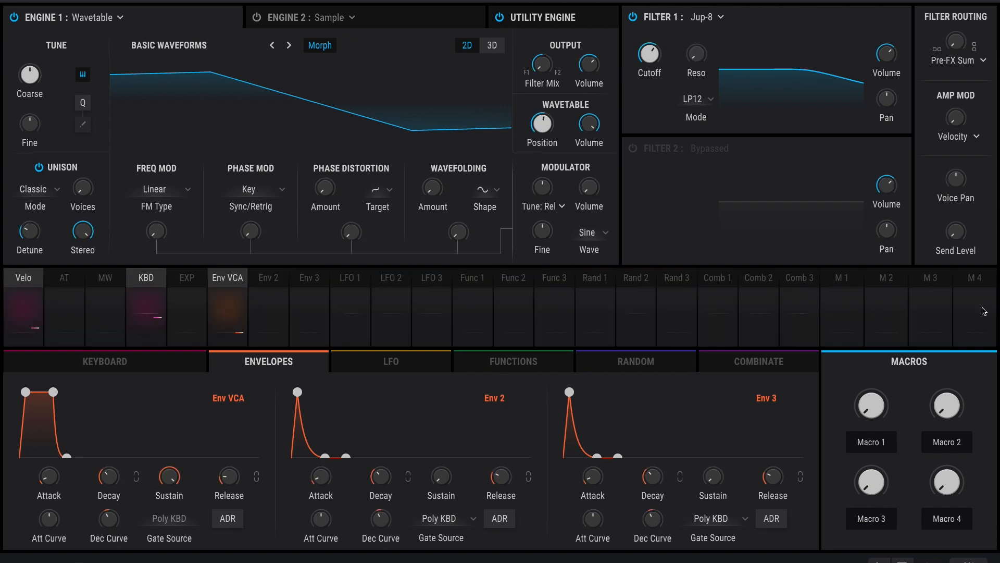
{"action": "left_click", "coordinate": [667, 46]}
{"action": "left_click_drag", "start_coordinate": [350, 313], "coordinate": [352, 278]}
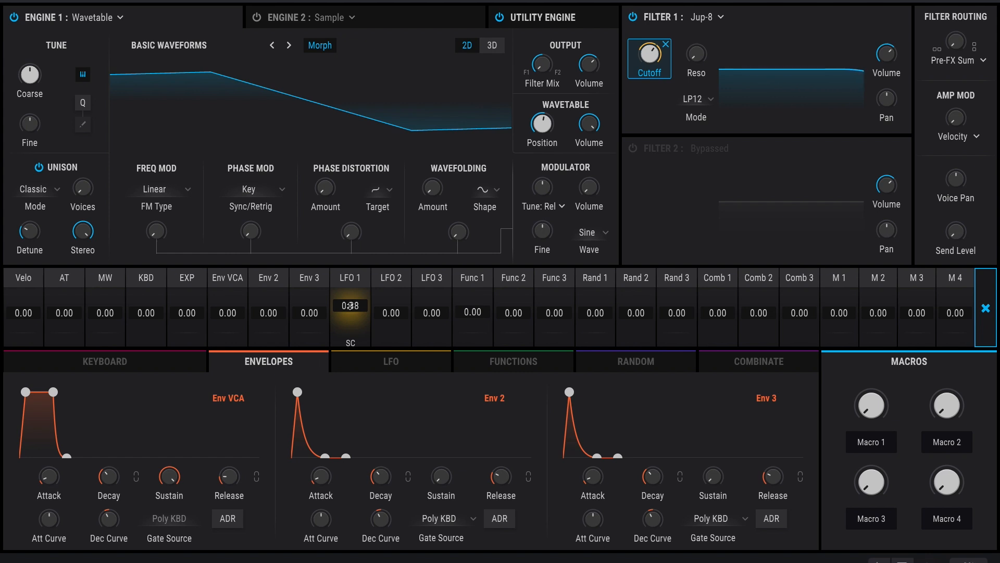
{"action": "left_click", "coordinate": [985, 333]}
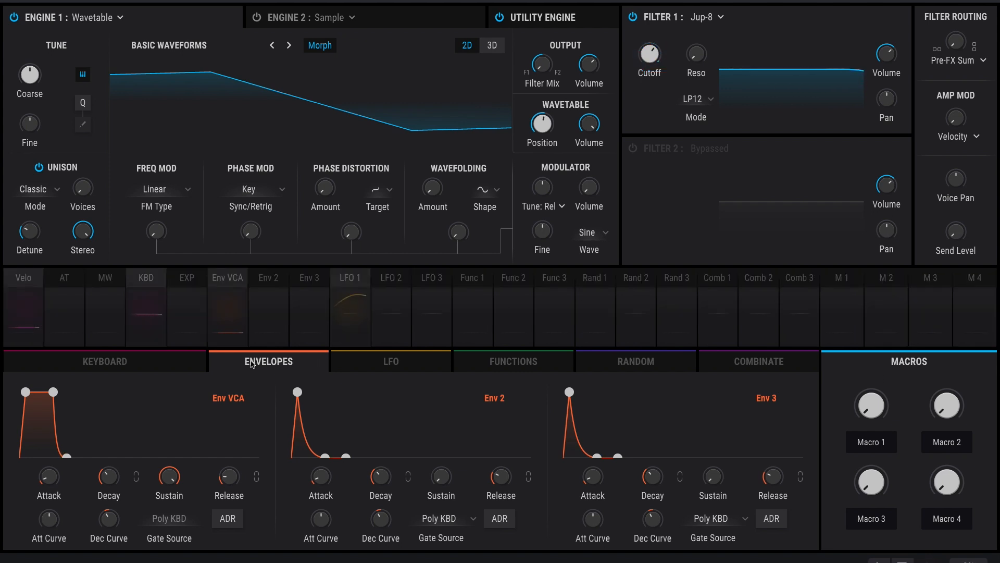
Slow down LFO 1's rate and set Filter 1's cutoff to about 858 Hz.
{"action": "left_click", "coordinate": [341, 311]}
{"action": "left_click_drag", "start_coordinate": [156, 482], "coordinate": [159, 498]}
{"action": "left_click_drag", "start_coordinate": [646, 56], "coordinate": [641, 65]}
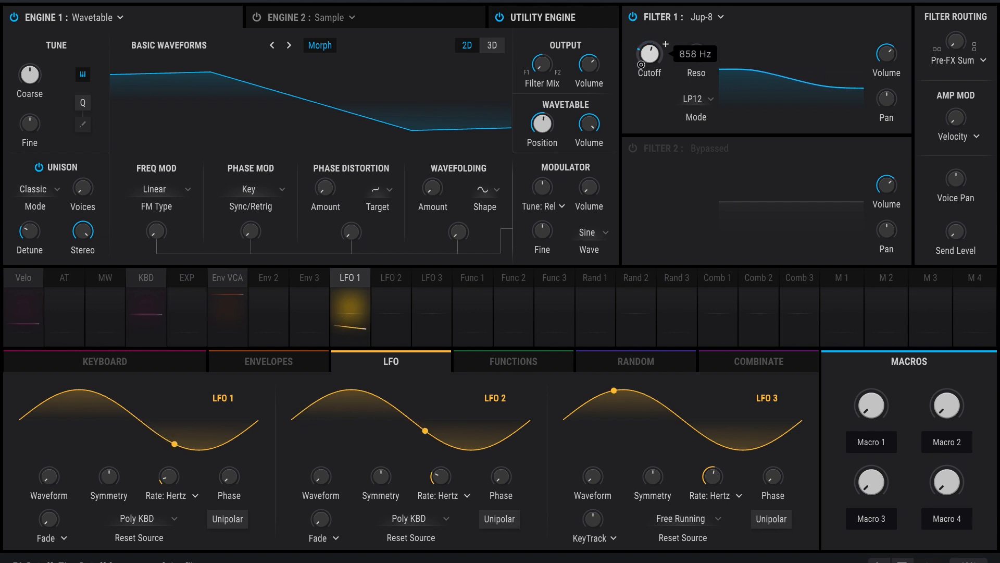
Set LFO 1's modulation amount on Filter 1's cutoff to 0.18.
{"action": "left_click", "coordinate": [366, 309]}
{"action": "left_click_drag", "start_coordinate": [654, 54], "coordinate": [649, 62]}
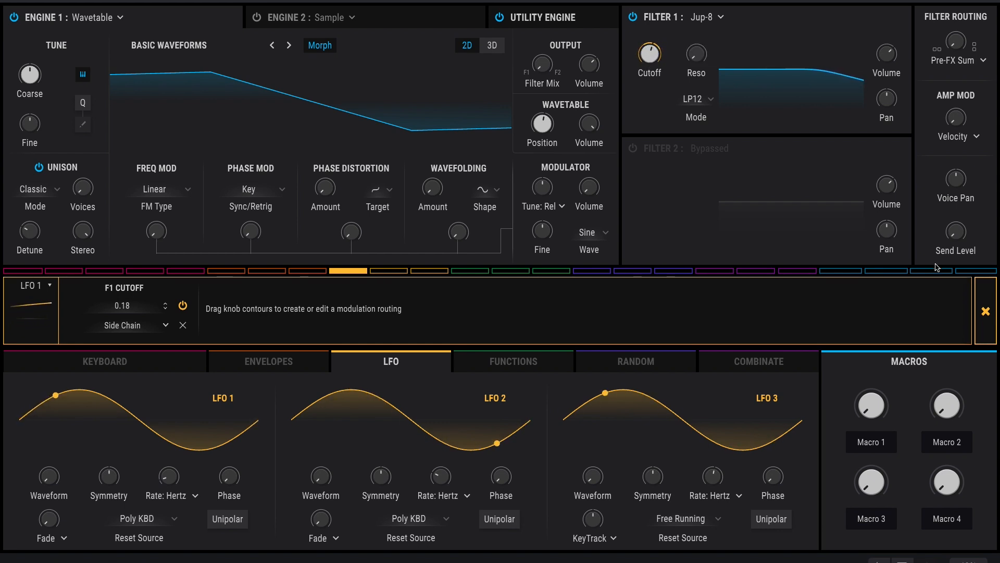
{"action": "left_click", "coordinate": [985, 311]}
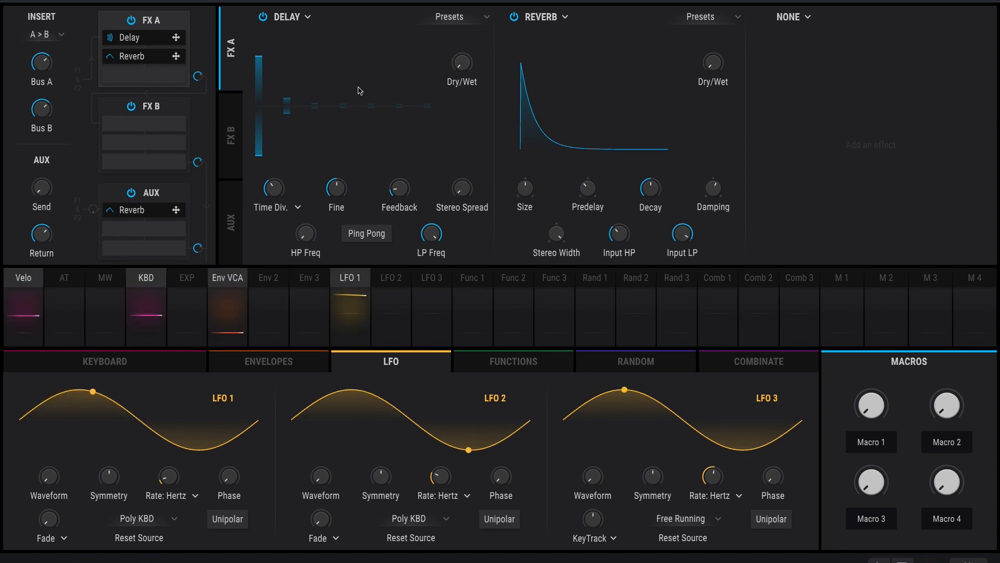
Replace the Delay in FX A with PS Delay, and raise its pitch shift, feedback and spray.
{"action": "left_click", "coordinate": [299, 21]}
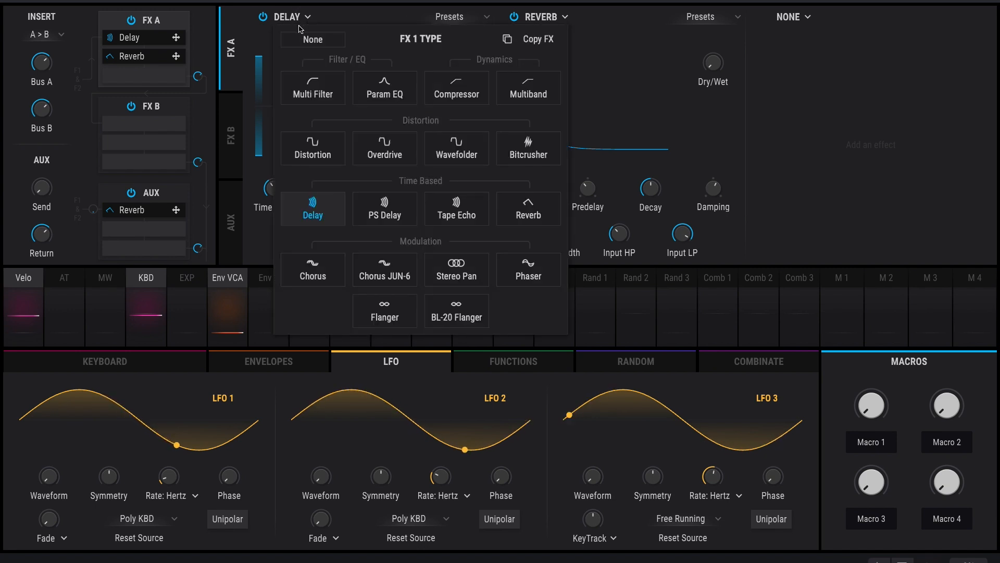
{"action": "left_click", "coordinate": [374, 206]}
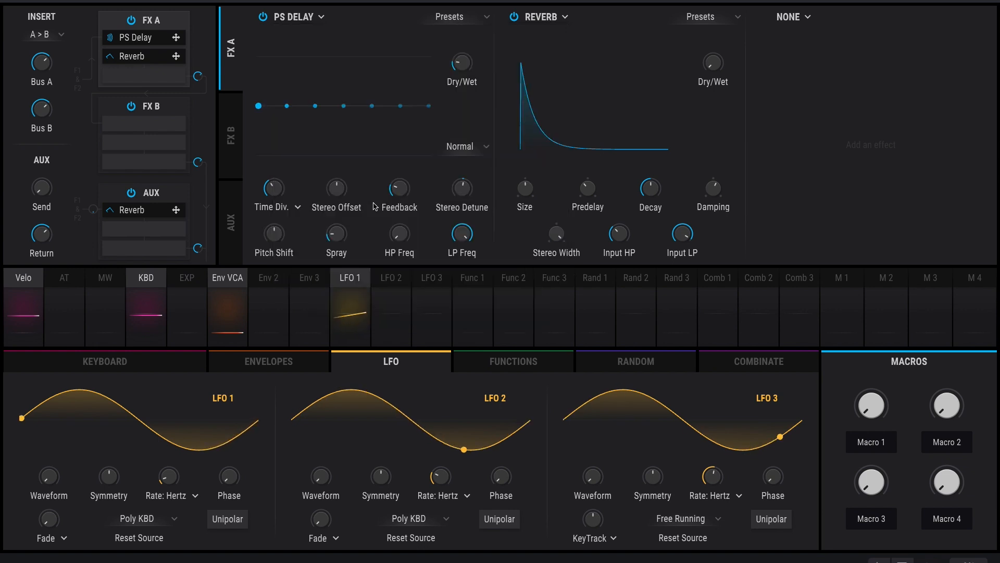
{"action": "mouse_move", "coordinate": [281, 238]}
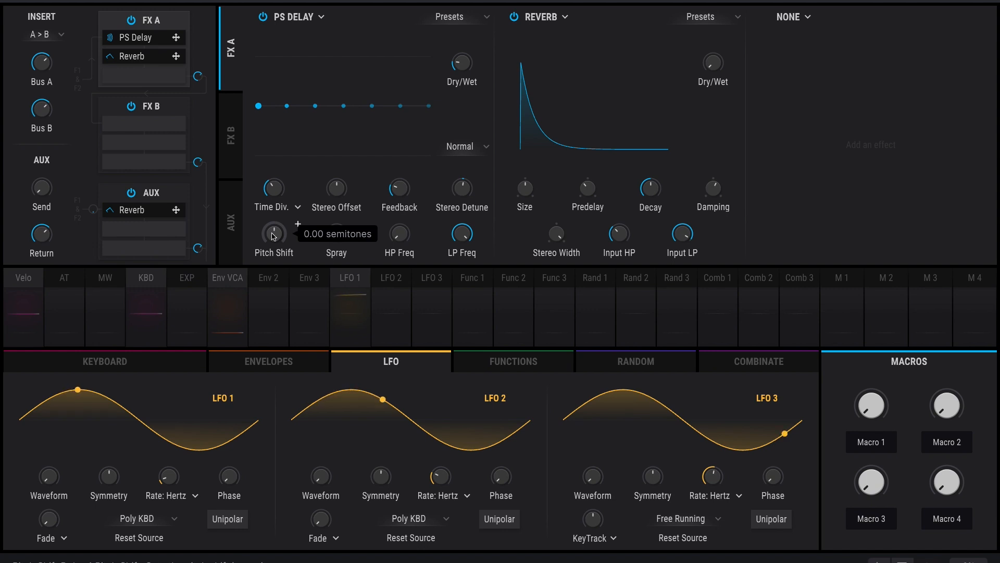
{"action": "left_click_drag", "start_coordinate": [272, 229], "coordinate": [283, 75]}
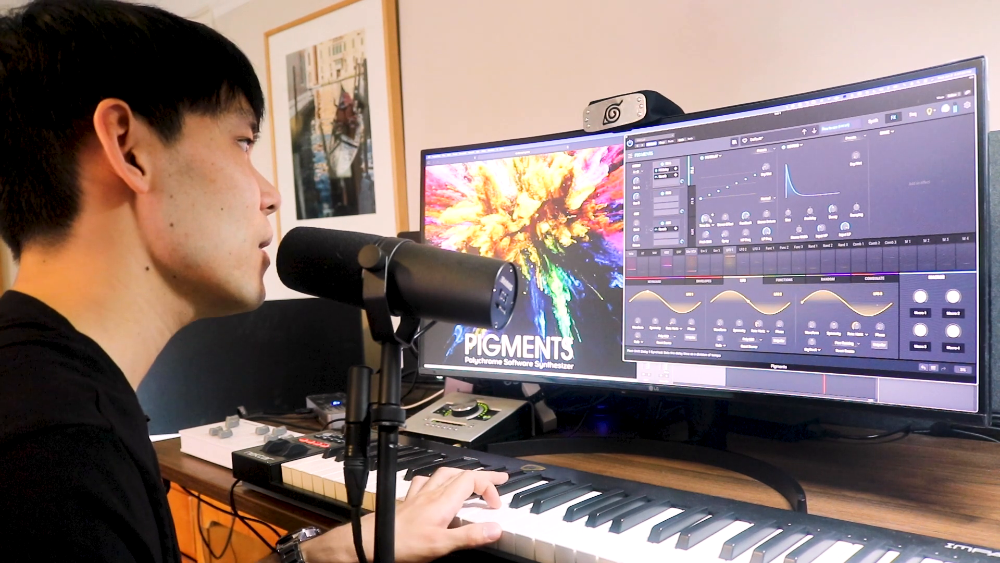
Set the dry/wet mix of the Reverb in FX A to 100 %.
{"action": "mouse_move", "coordinate": [726, 217]}
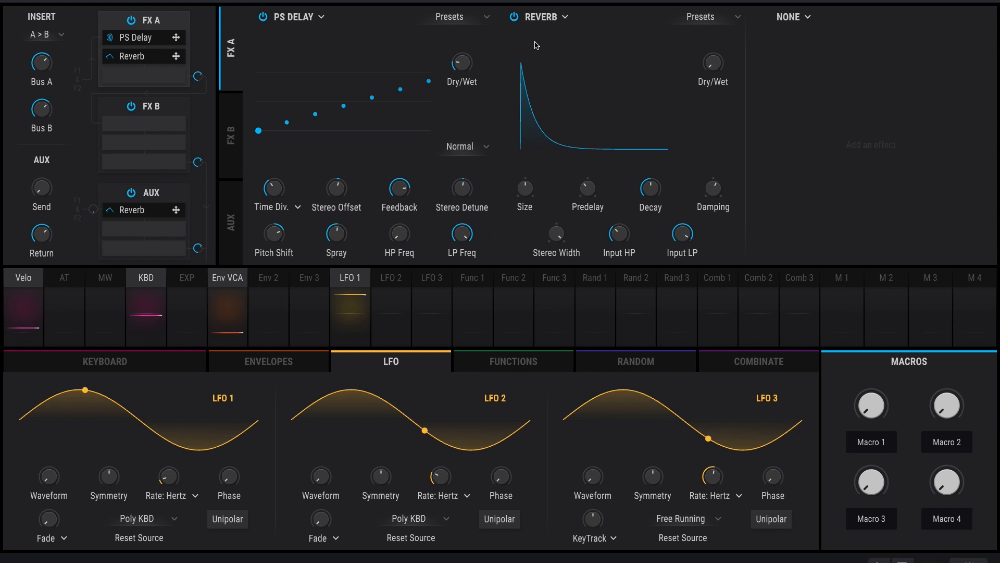
{"action": "left_click_drag", "start_coordinate": [713, 63], "coordinate": [713, 21]}
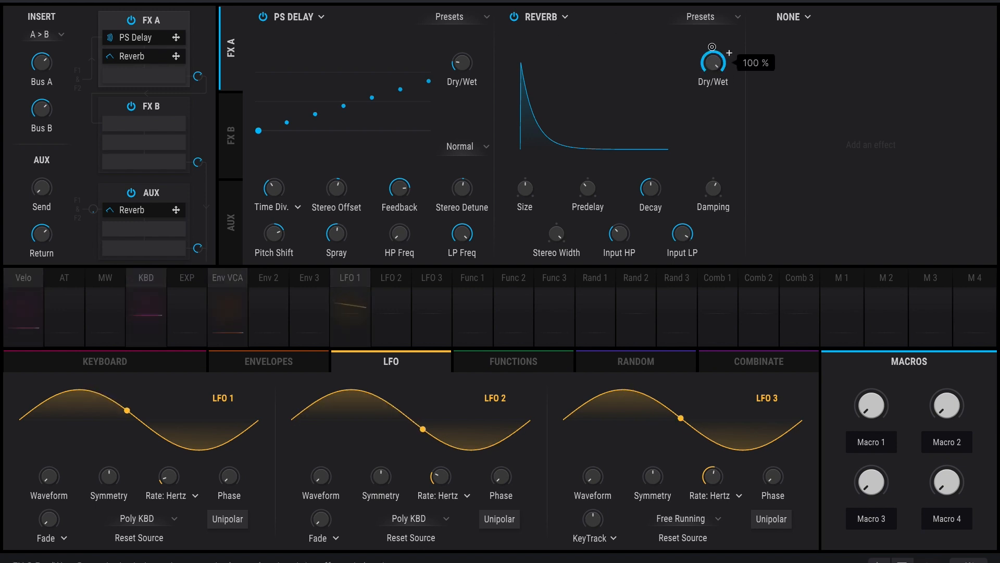
{"action": "mouse_move", "coordinate": [609, 233]}
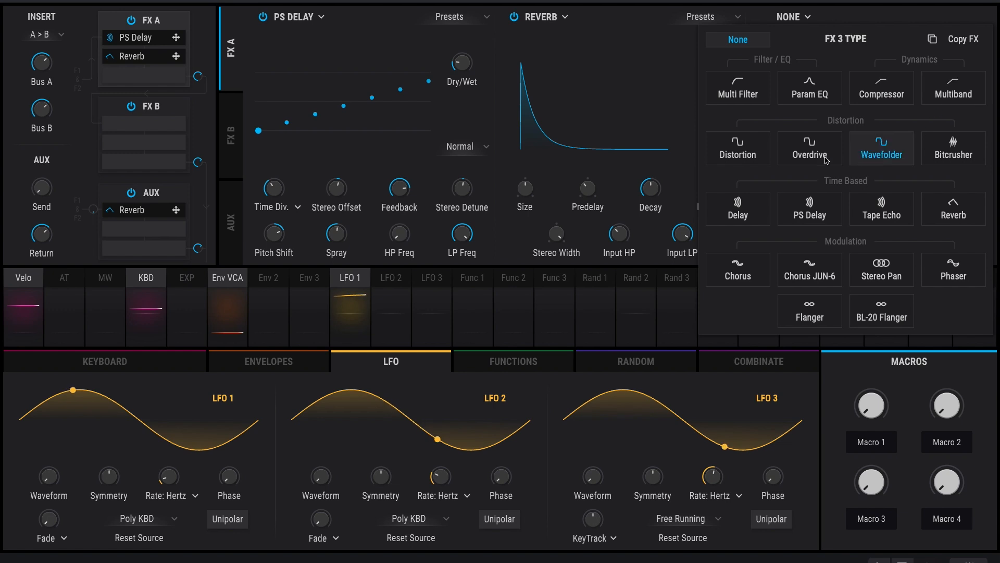
Add a Multi Filter to the third FX A slot, with a low-pass slope of 24 and a lowered cutoff.
{"action": "left_click", "coordinate": [738, 93]}
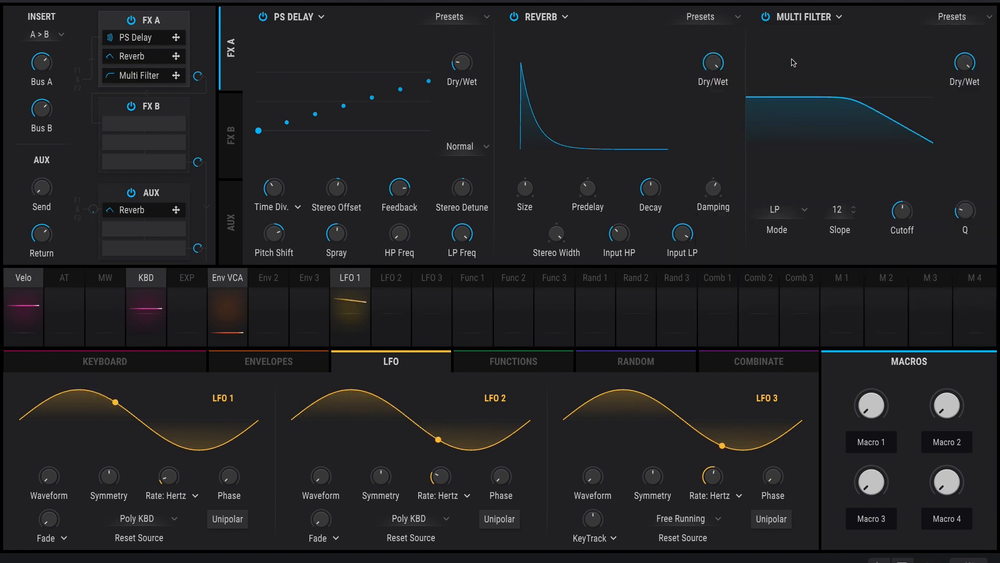
{"action": "left_click", "coordinate": [839, 17]}
{"action": "left_click", "coordinate": [842, 18]}
{"action": "left_click_drag", "start_coordinate": [844, 200], "coordinate": [847, 178]}
{"action": "left_click_drag", "start_coordinate": [902, 211], "coordinate": [890, 248]}
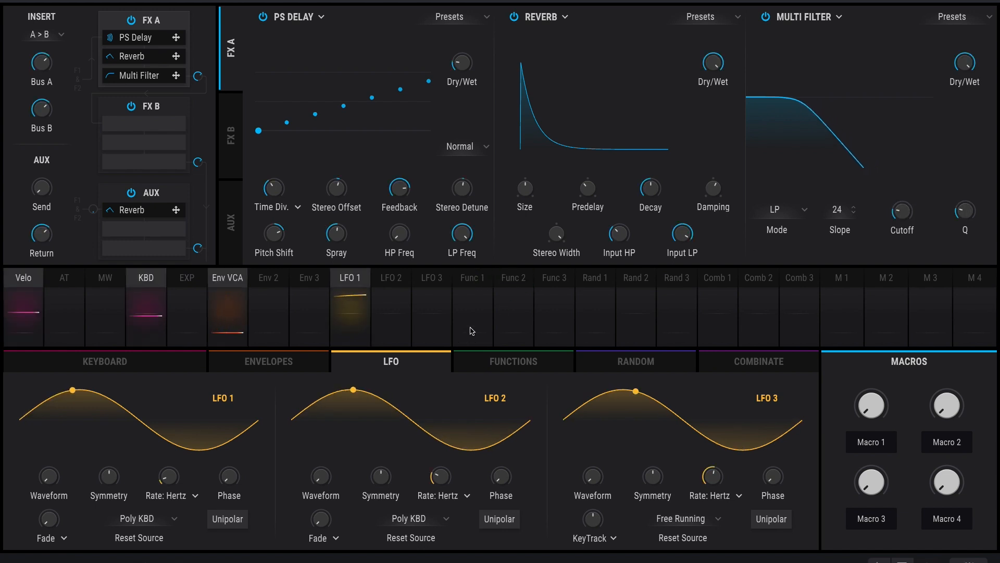
Route Func 1 to the Multi Filter's cutoff with a modulation amount of 0.60.
{"action": "left_click", "coordinate": [475, 282]}
{"action": "left_click_drag", "start_coordinate": [904, 209], "coordinate": [907, 163]}
{"action": "left_click_drag", "start_coordinate": [921, 147], "coordinate": [922, 148]}
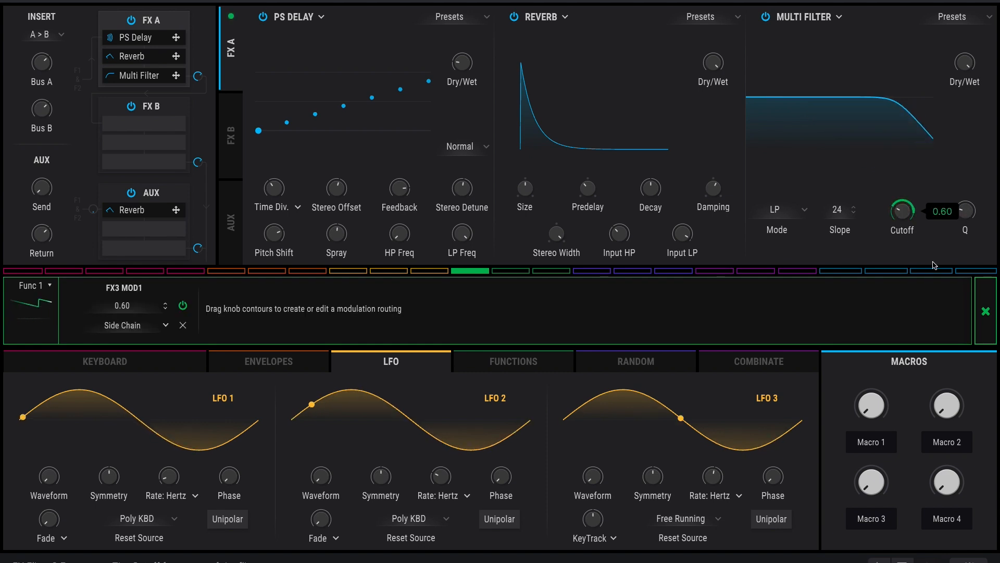
{"action": "left_click", "coordinate": [989, 310]}
Draw a series of falling sawtooth ramps of varying height across Function 1, and lower its synced rate.
{"action": "left_click", "coordinate": [463, 314]}
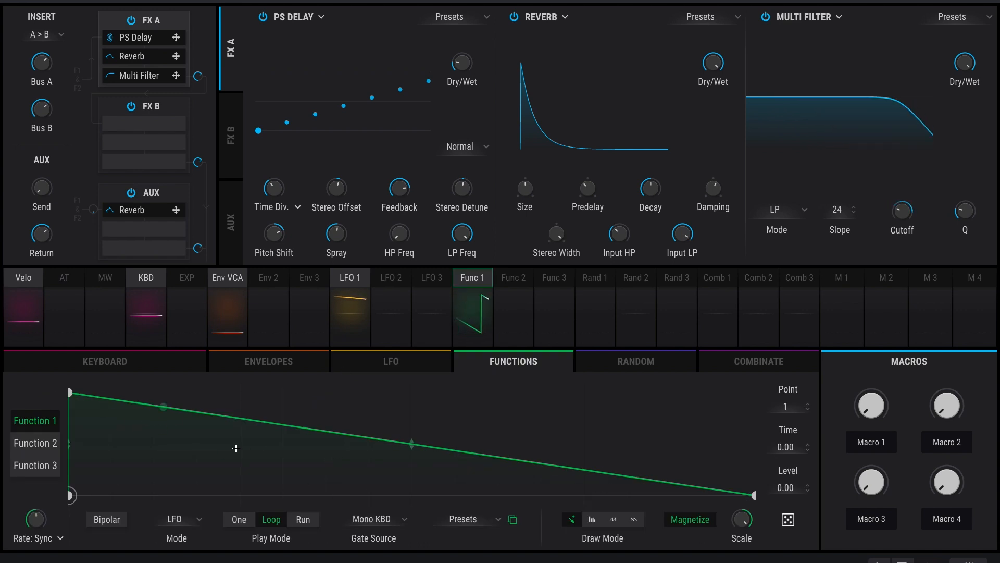
{"action": "left_click", "coordinate": [633, 519]}
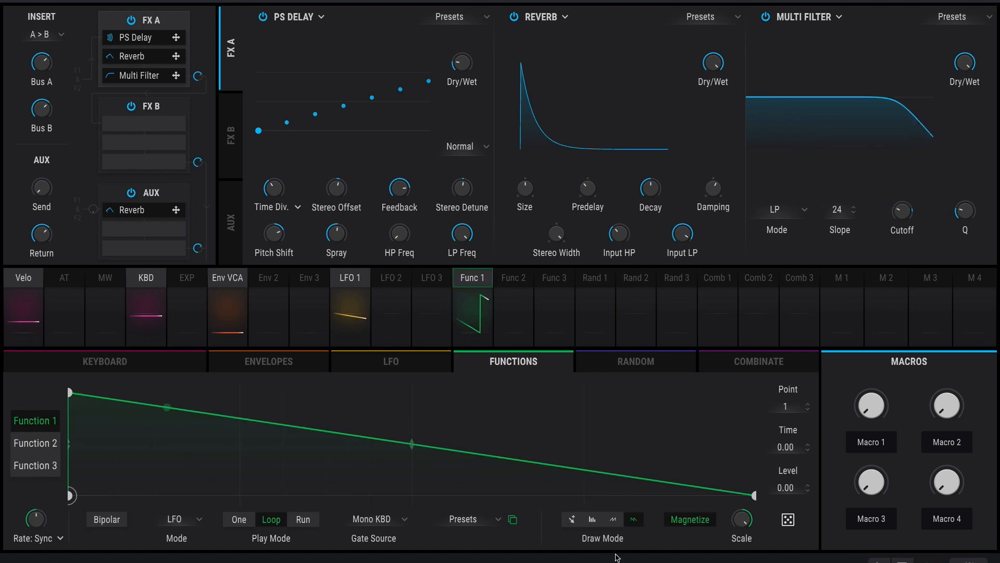
{"action": "mouse_move", "coordinate": [81, 429]}
{"action": "left_mouse_down"}
{"action": "mouse_move", "coordinate": [187, 402]}
{"action": "mouse_move", "coordinate": [584, 393]}
{"action": "mouse_move", "coordinate": [759, 459]}
{"action": "left_mouse_up"}
{"action": "mouse_move", "coordinate": [464, 285]}
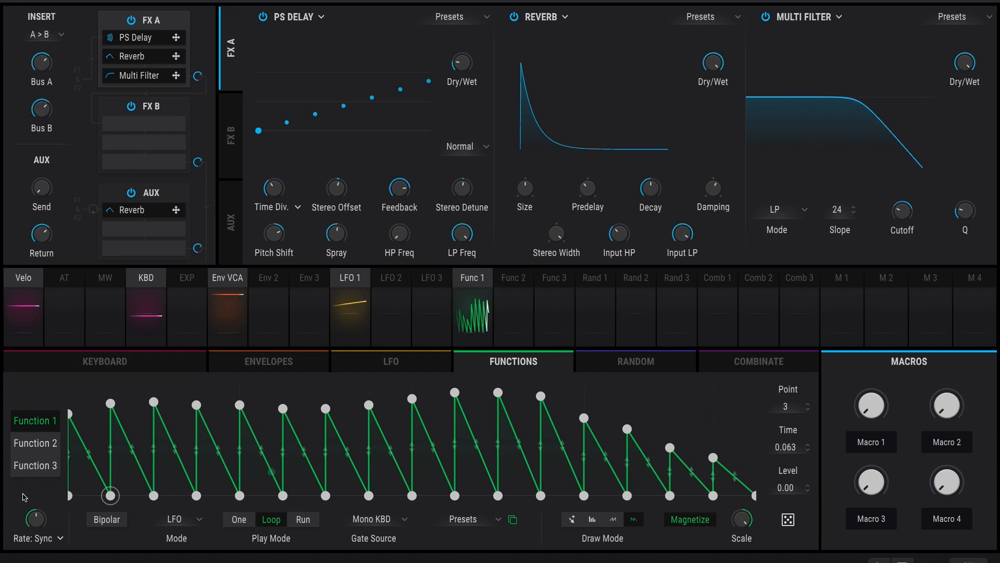
{"action": "left_click_drag", "start_coordinate": [36, 527], "coordinate": [35, 547]}
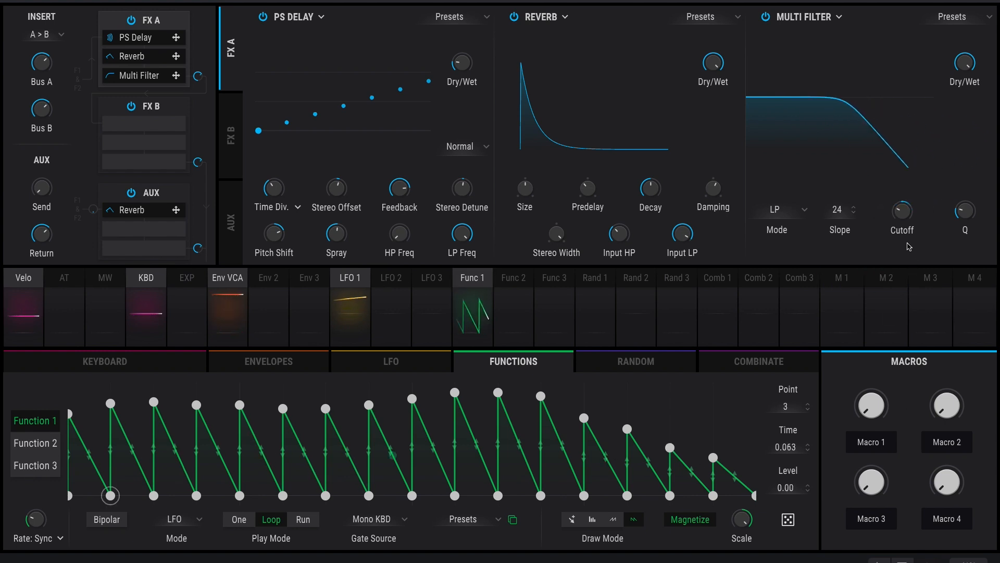
Assign Macro 1 to the Multi Filter's dry/wet mix with a modulation amount of -1.00.
{"action": "mouse_move", "coordinate": [876, 406]}
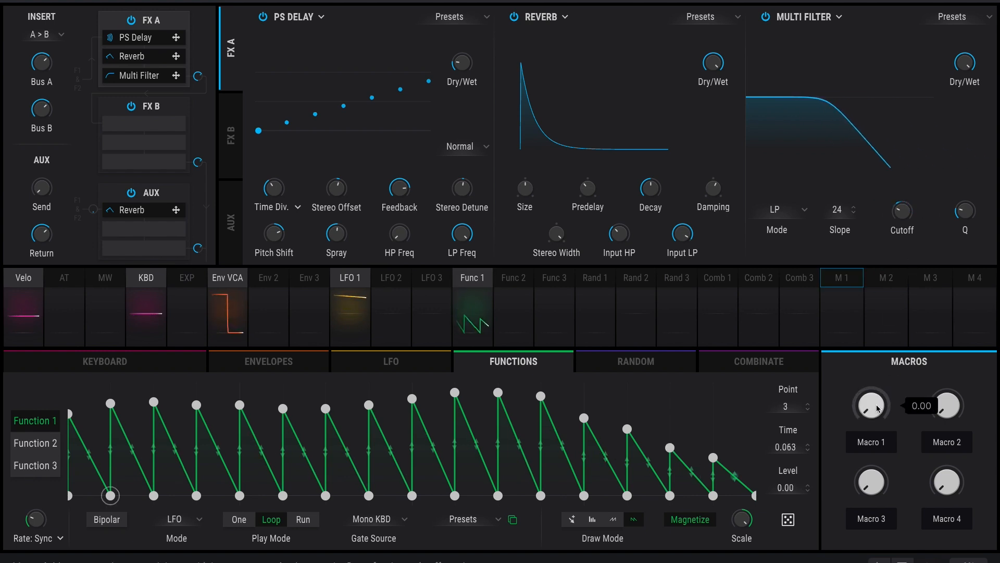
{"action": "left_click", "coordinate": [845, 280]}
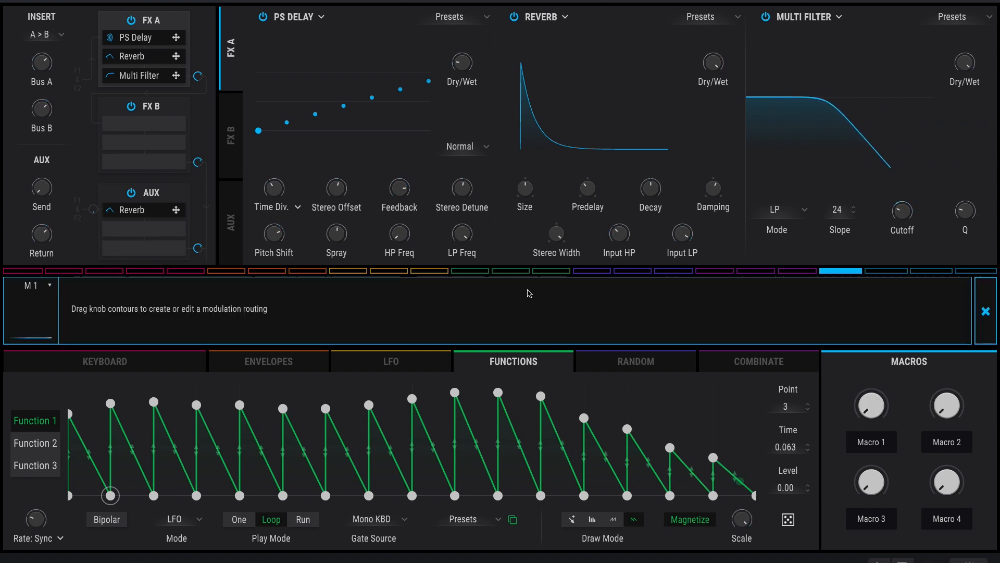
{"action": "mouse_move", "coordinate": [891, 203]}
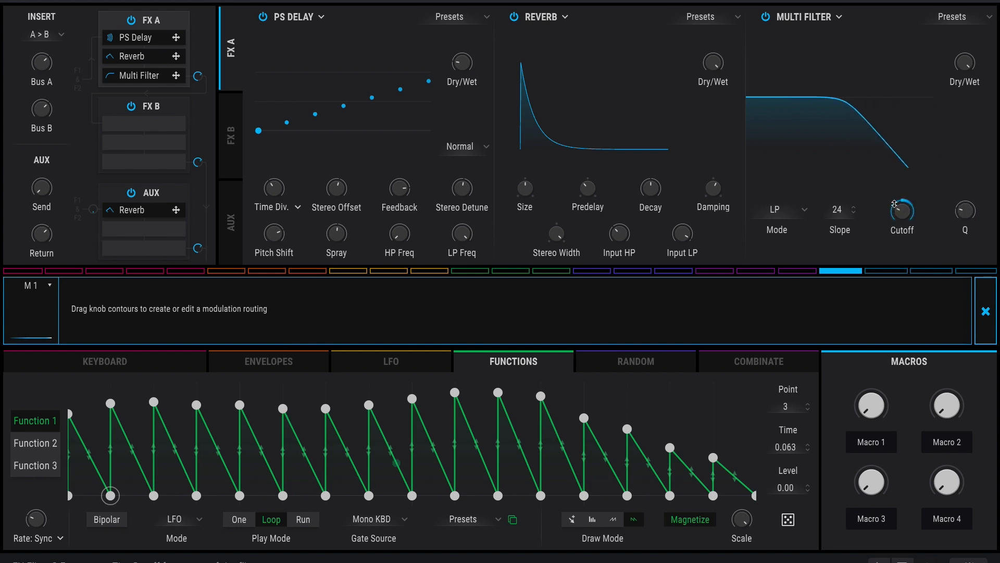
{"action": "left_click_drag", "start_coordinate": [964, 52], "coordinate": [969, 172]}
Rename Macro 1 to Seq and try out its knob up to 1.00.
{"action": "double_click", "coordinate": [869, 443]}
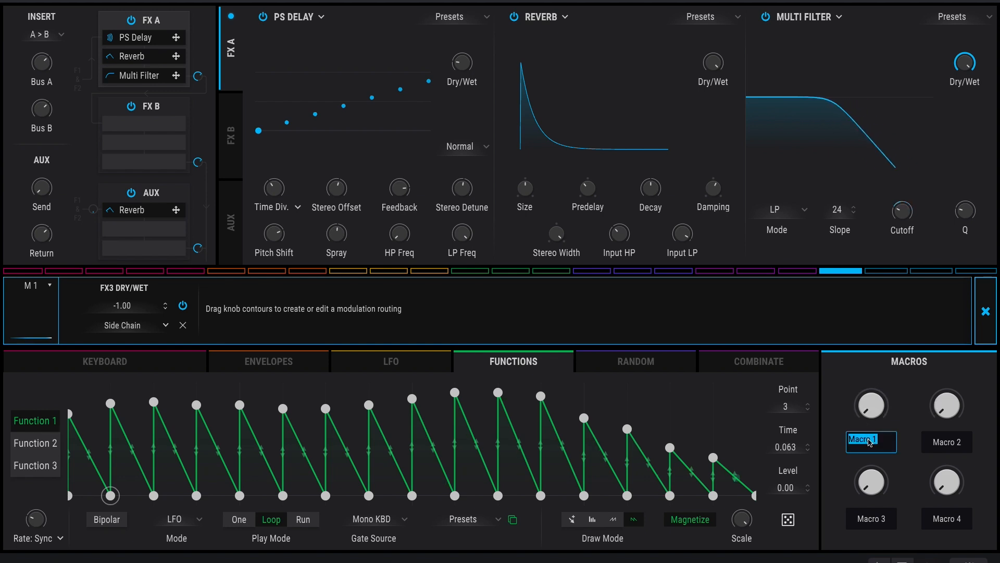
{"action": "type", "text": "Seq"}
{"action": "key", "text": "Return"}
{"action": "mouse_move", "coordinate": [883, 417]}
{"action": "left_click_drag", "start_coordinate": [877, 413], "coordinate": [880, 420]}
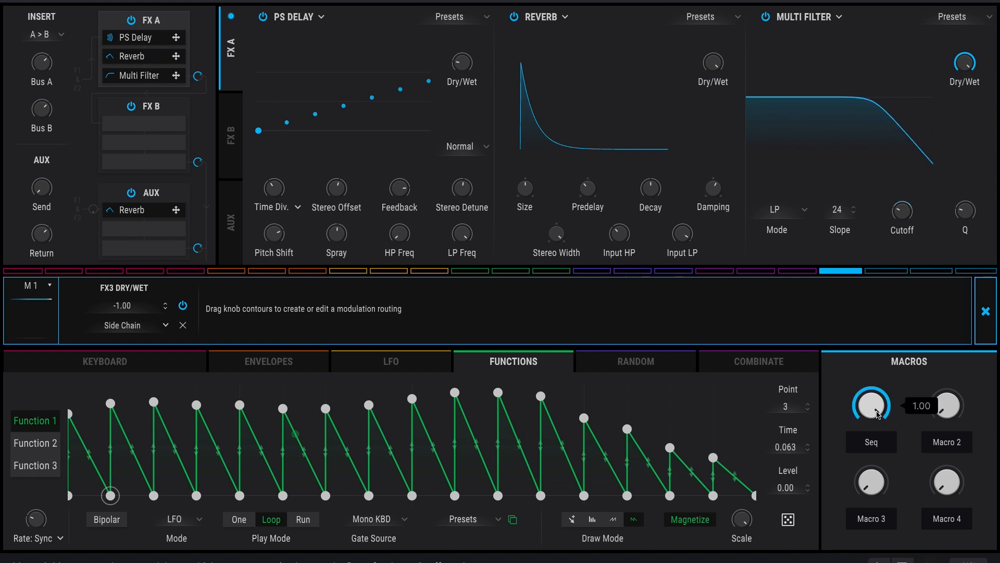
{"action": "double_click", "coordinate": [877, 412]}
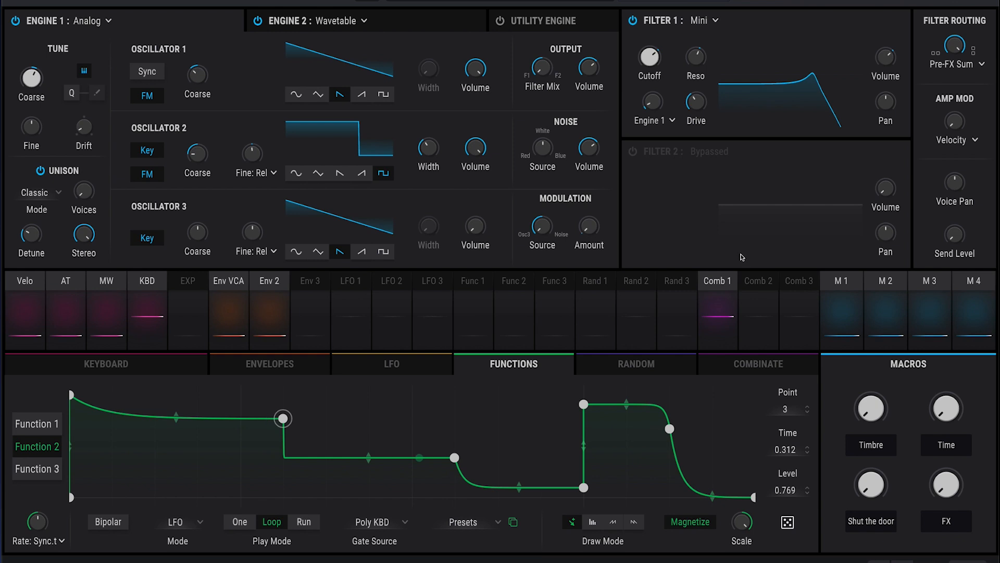
Examine the loaded presets' engine and effects pages, including the available Engine 1 types and FX B effect types.
{"action": "left_click", "coordinate": [803, 2]}
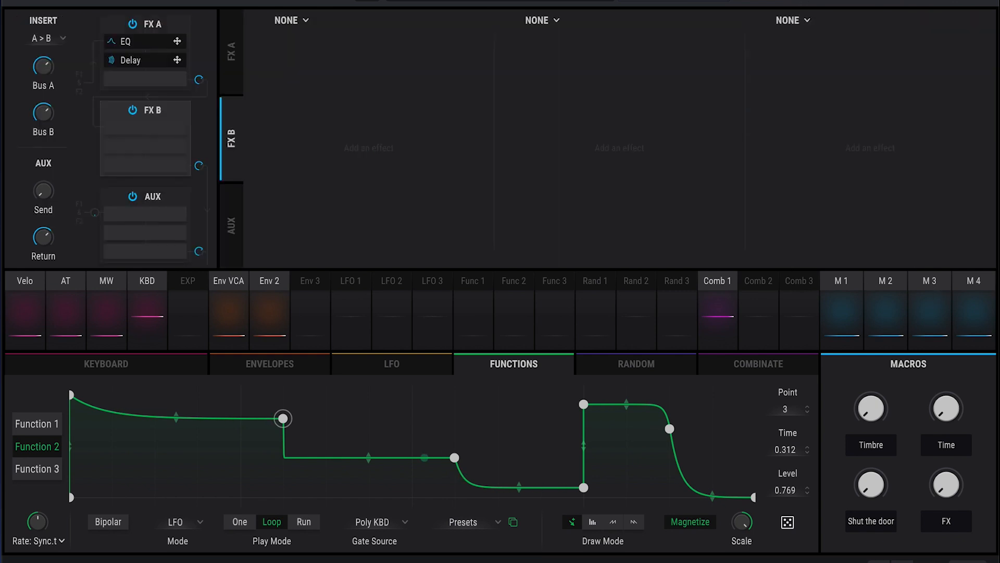
{"action": "left_click", "coordinate": [854, 2]}
{"action": "left_click", "coordinate": [802, 2]}
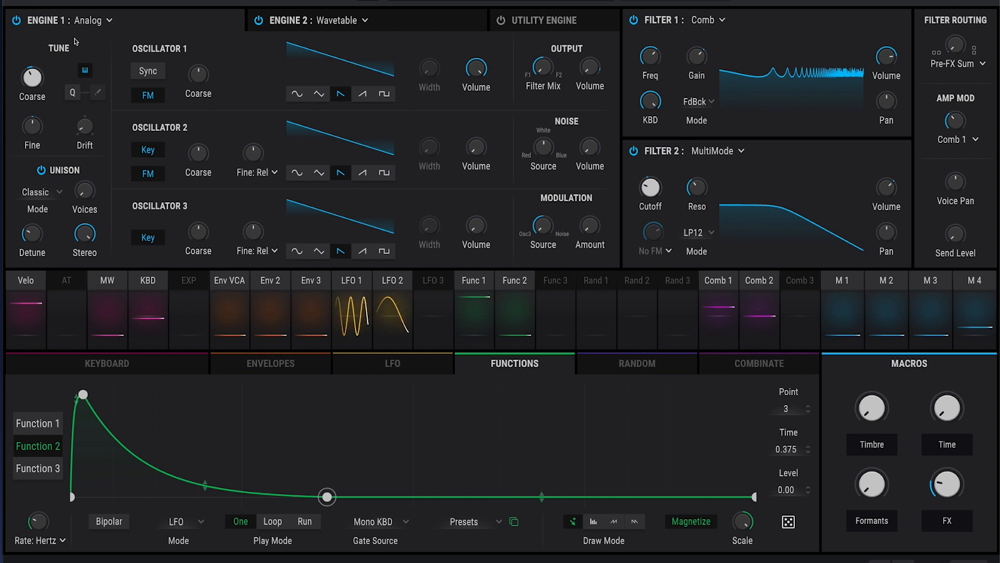
{"action": "left_click", "coordinate": [110, 20]}
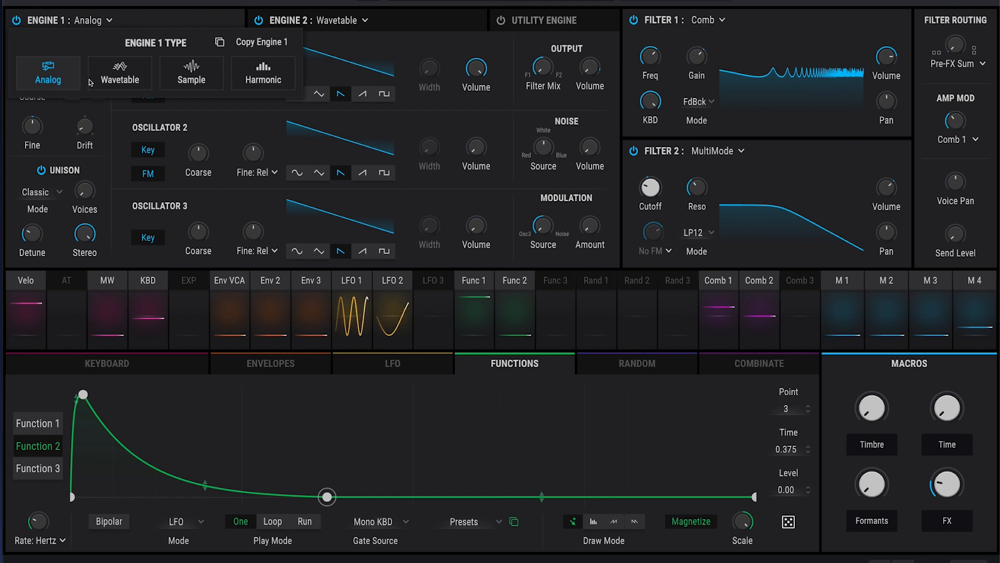
{"action": "left_click", "coordinate": [261, 2]}
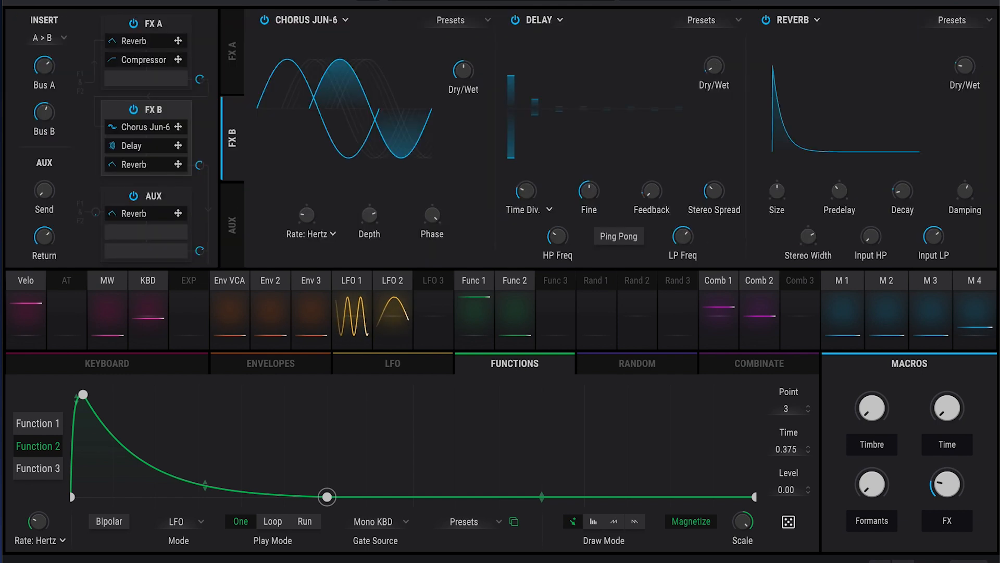
{"action": "left_click", "coordinate": [346, 20]}
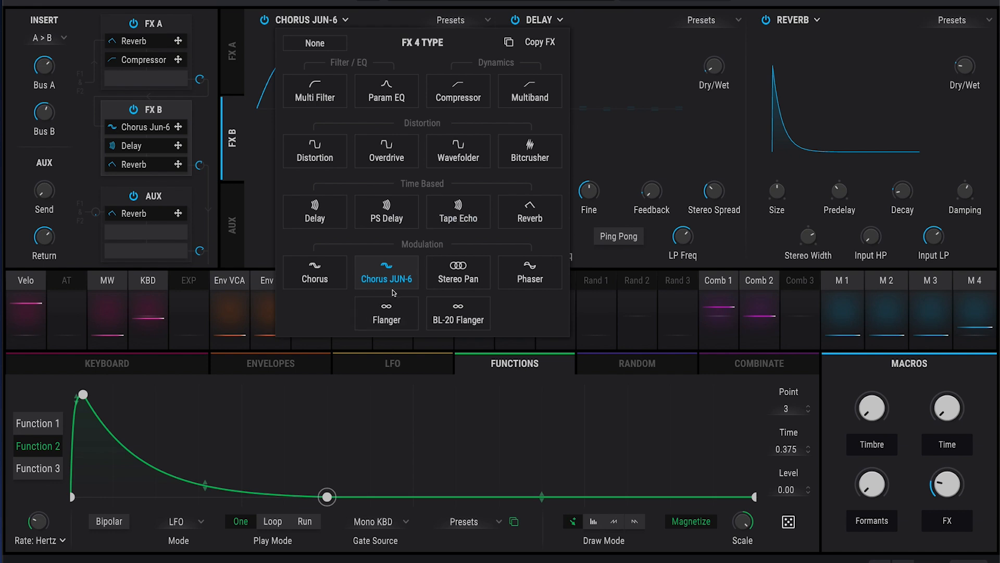
{"action": "left_click", "coordinate": [346, 21]}
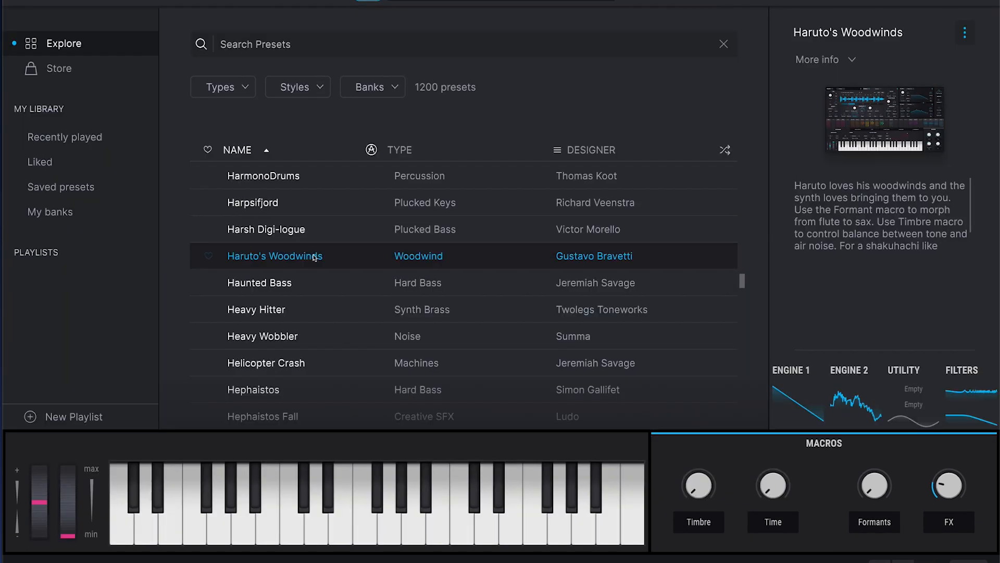
Browse the alphabetical preset list back from Haruto's Woodwinds towards the presets starting with F.
{"action": "scroll", "coordinate": [314, 257], "scroll_direction": "up", "scroll_amount": 15}
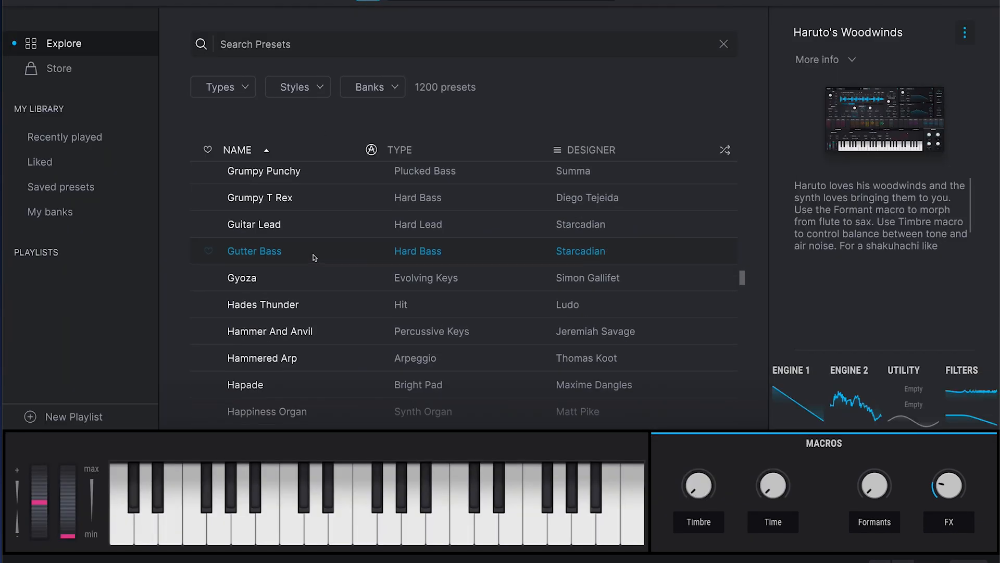
{"action": "scroll", "coordinate": [314, 257], "scroll_direction": "up", "scroll_amount": 5}
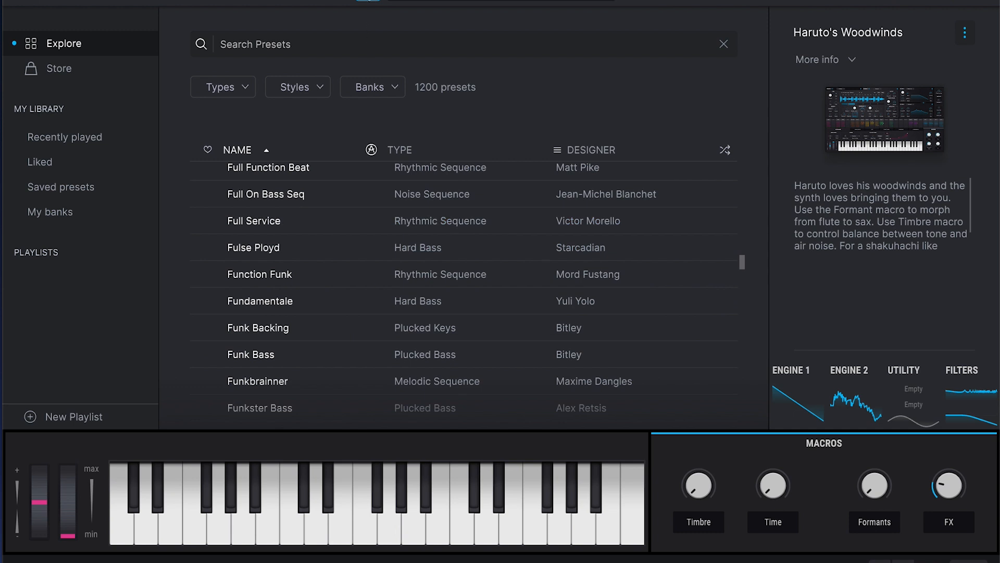